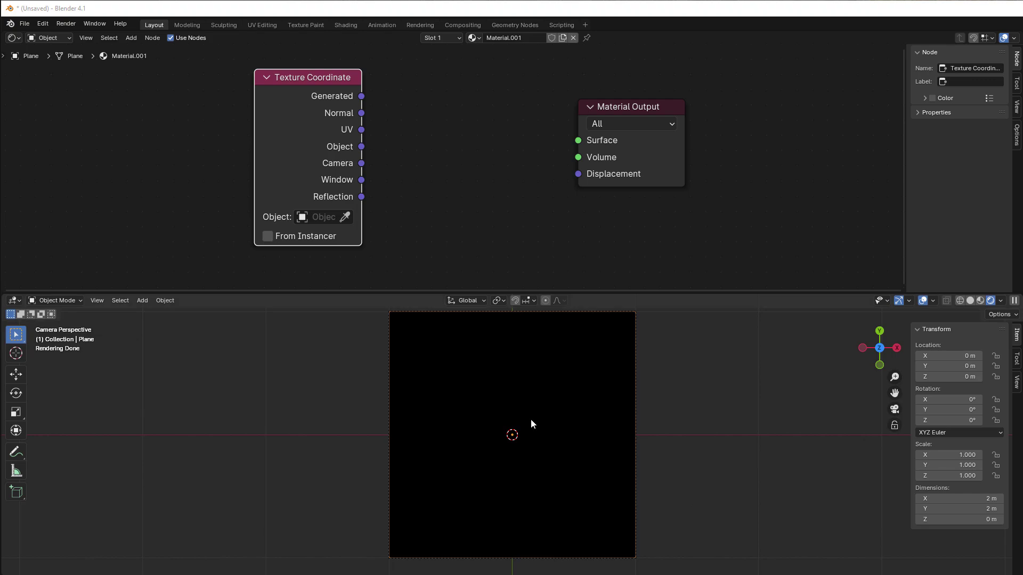
Step: Move the Texture Coordinate node to the left in the shader editor
left_click_drag(323, 140, 265, 142)
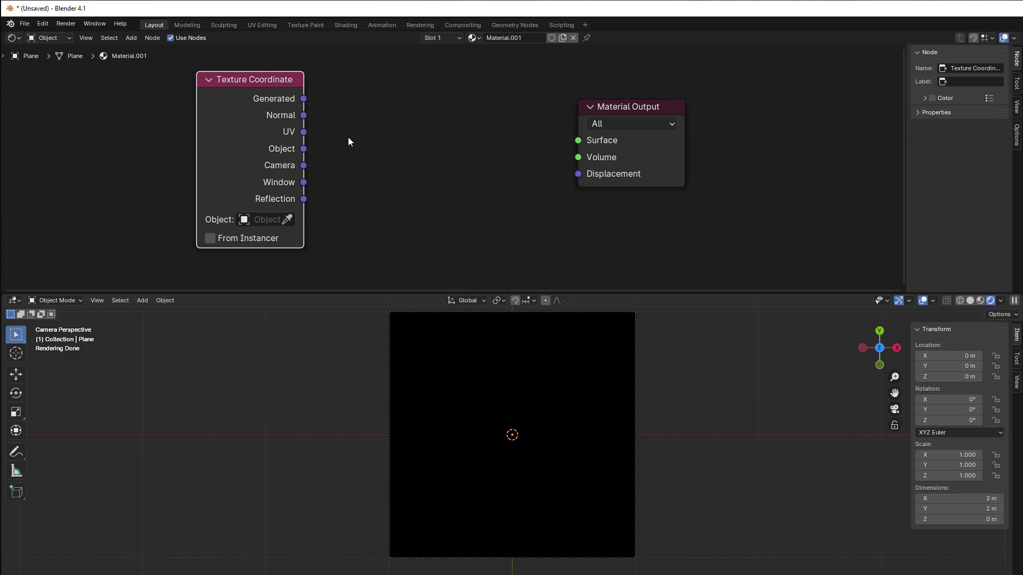
Step: Link the Texture Coordinate UV output to the Material Output's Surface input
left_click_drag(306, 133, 567, 135)
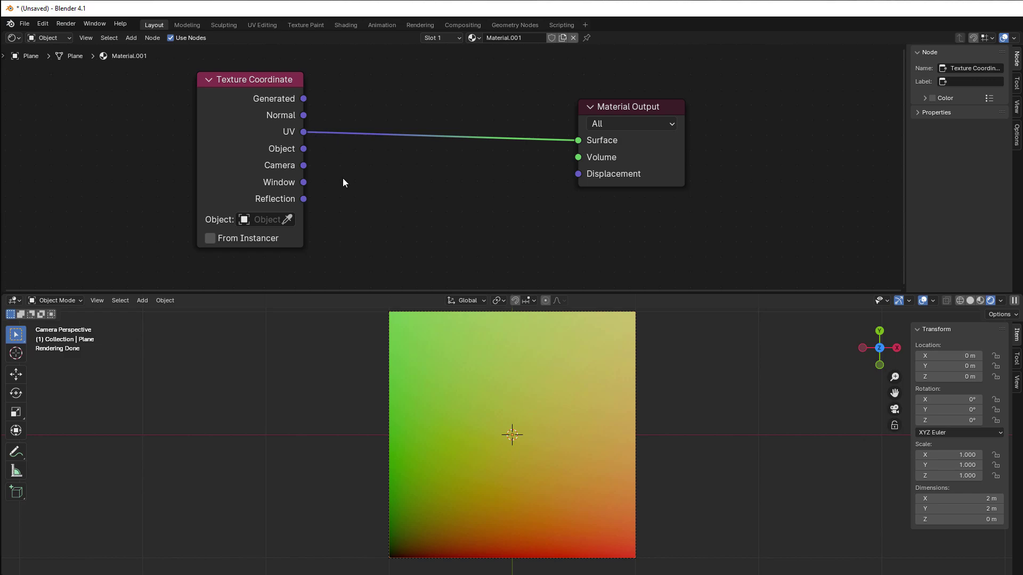
Step: Insert a Separate XYZ node on the UV-to-Surface link and tidy the node positions
key("shift+a")
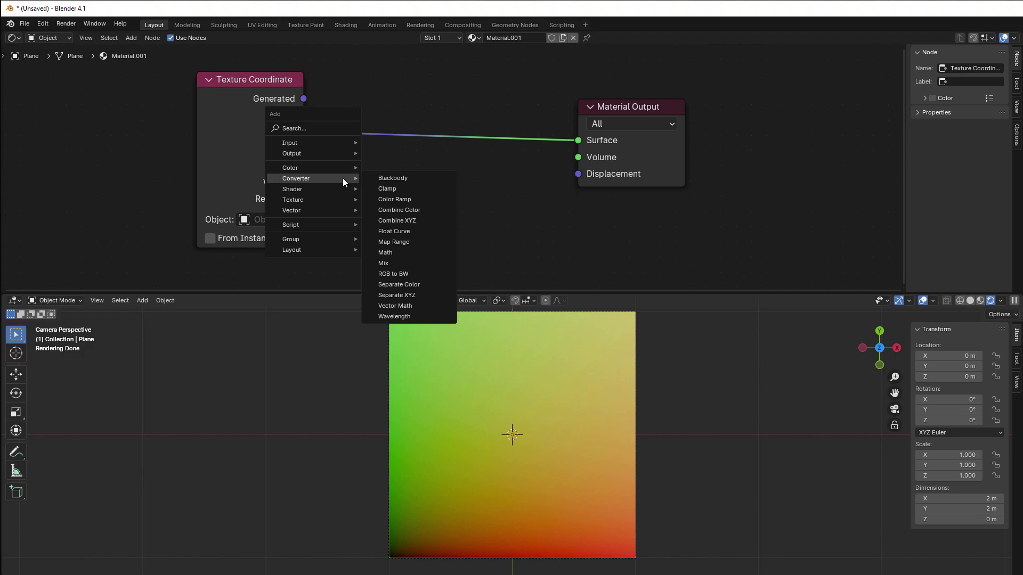
left_click(411, 296)
left_click(418, 96)
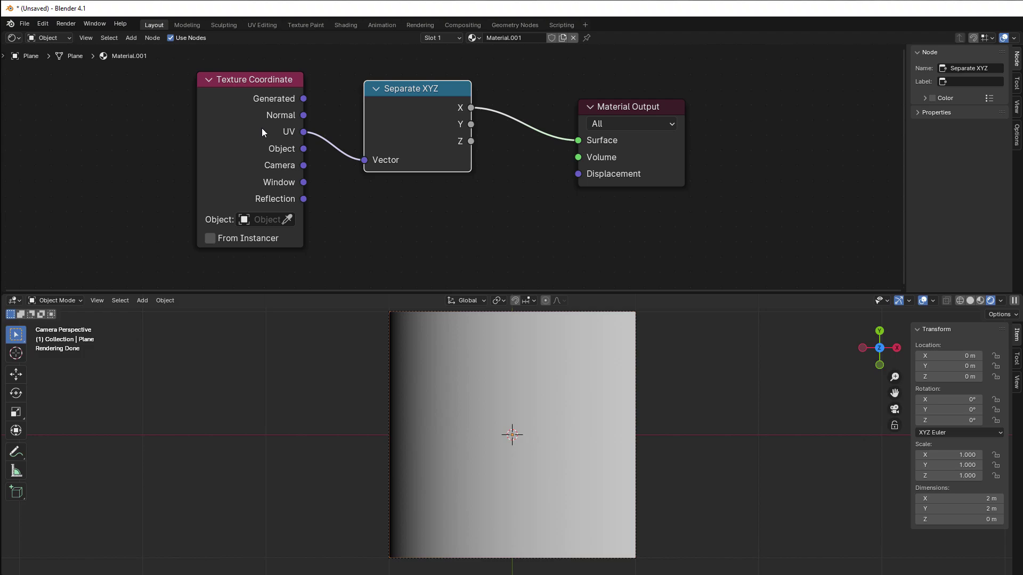
left_click_drag(261, 128, 288, 138)
left_click(288, 138)
left_click_drag(402, 111, 390, 110)
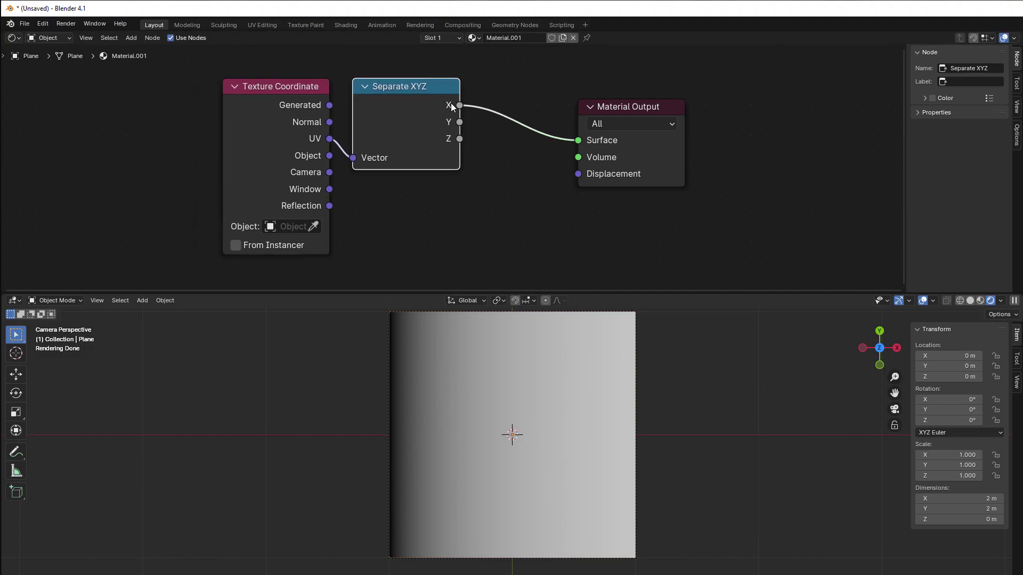
left_click_drag(607, 109, 600, 86)
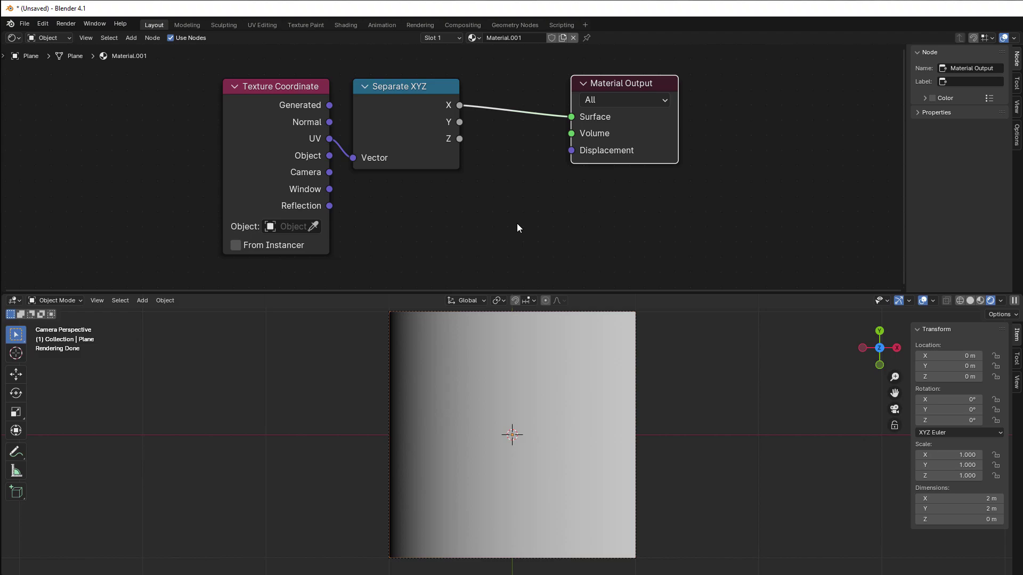
left_click(466, 104)
Step: Preview the Y output on Surface, rearrange the nodes, then drive Surface from X instead
left_click_drag(459, 122, 572, 117)
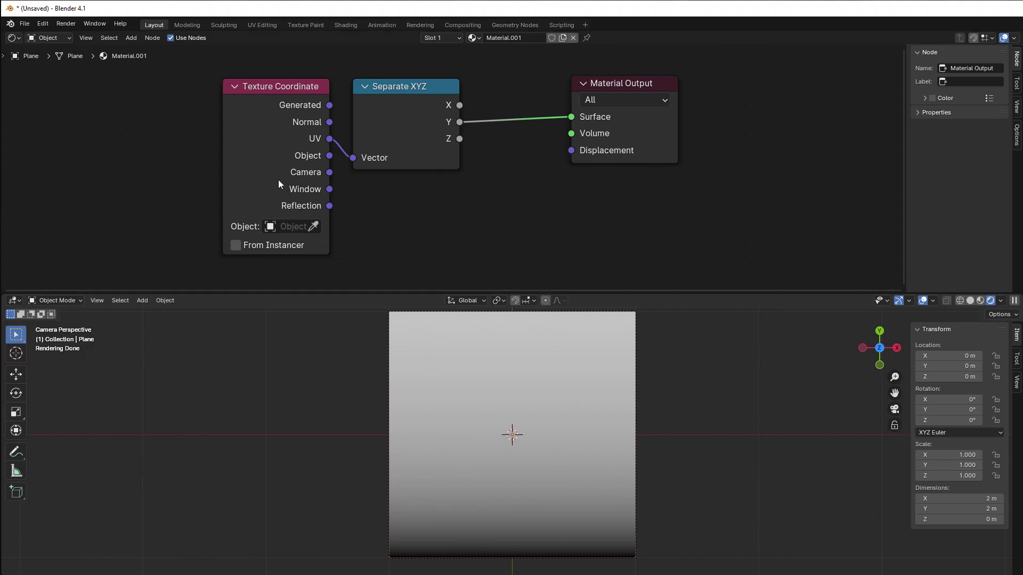
left_click_drag(278, 184, 96, 186)
left_click_drag(373, 159, 225, 141)
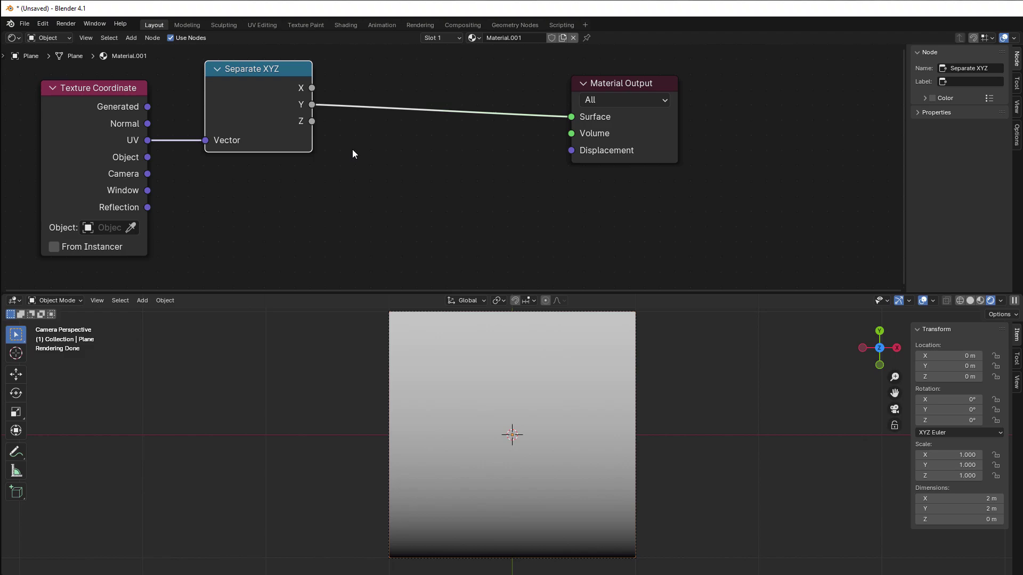
left_click_drag(624, 87, 678, 80)
mouse_move(266, 122)
left_mouse_down()
mouse_move(257, 129)
mouse_move(267, 126)
left_mouse_up()
left_click_drag(625, 108, 333, 123)
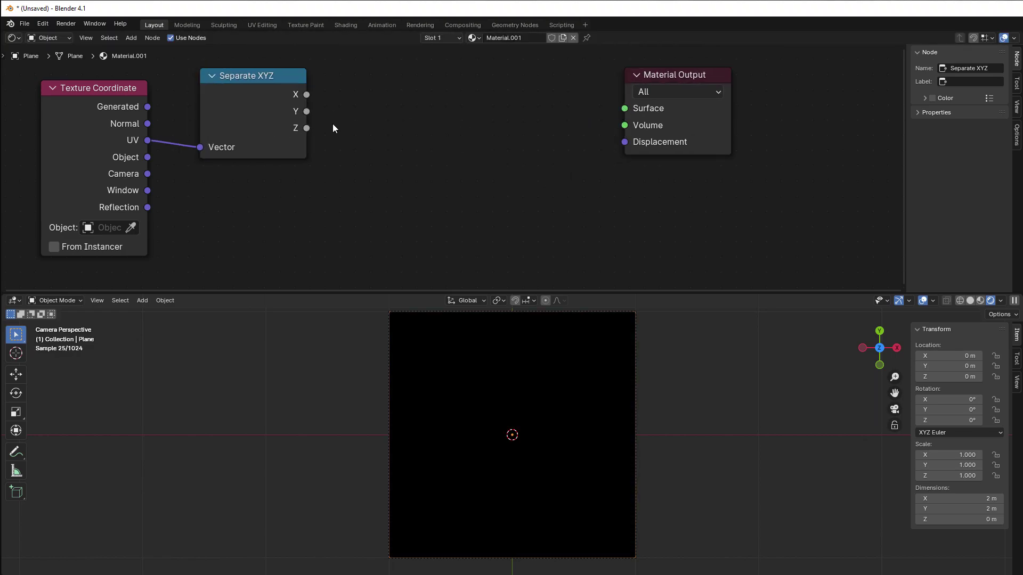
left_click_drag(266, 125, 289, 139)
left_click_drag(329, 108, 625, 109)
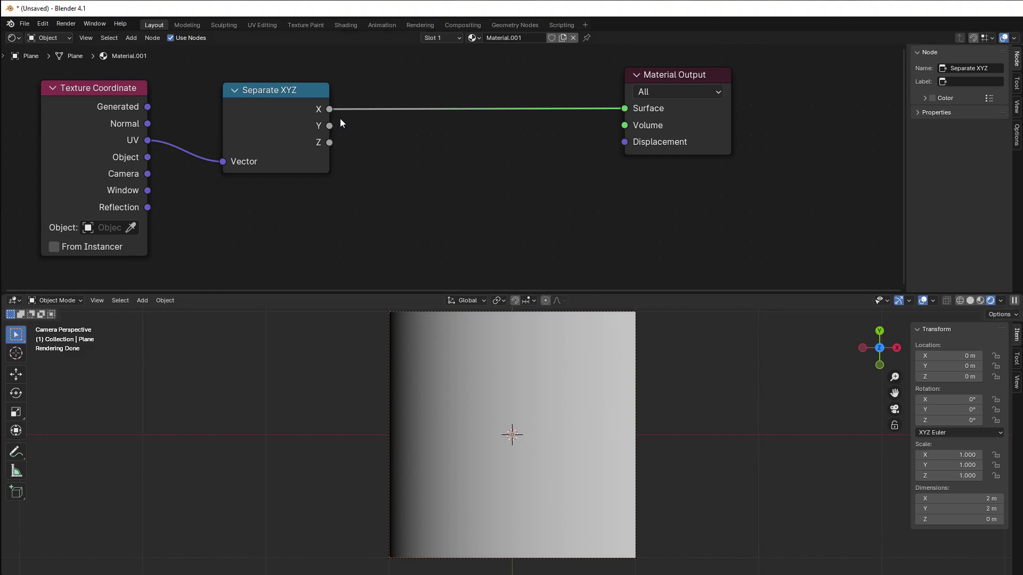
Step: Add a Math Subtract node (0.500) after the X output and route it into Surface
left_click_drag(331, 109, 417, 209)
type("subtract")
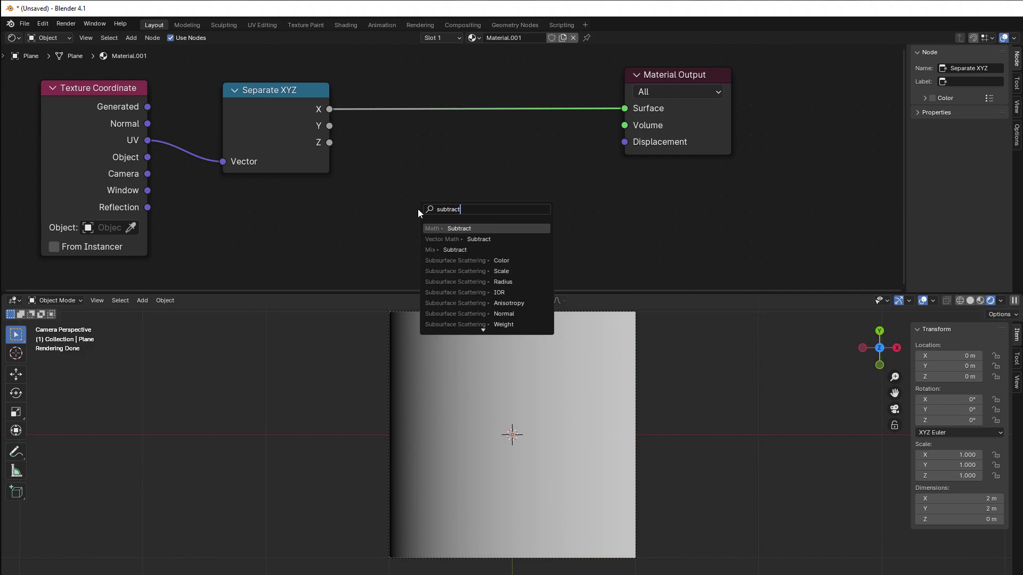
key("Down")
key("Up")
key("Return")
left_click(430, 156)
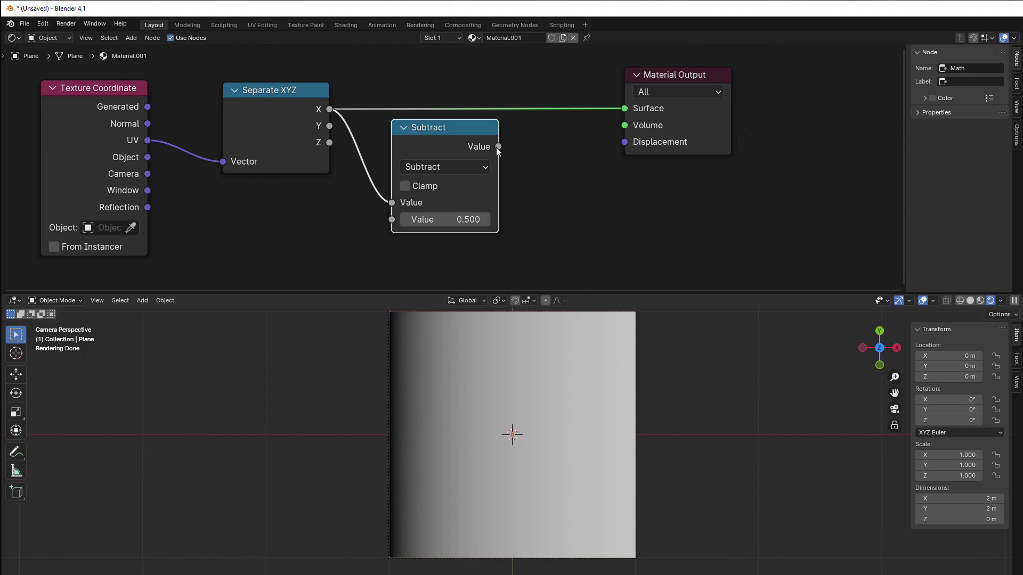
left_click_drag(498, 146, 625, 108)
left_click_drag(457, 116, 454, 78)
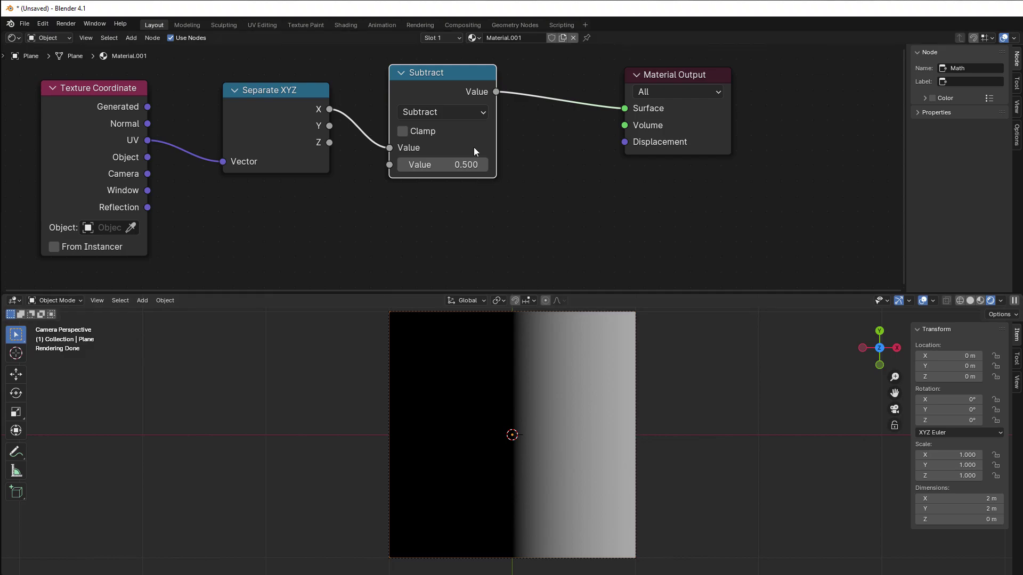
left_click_drag(449, 86, 429, 91)
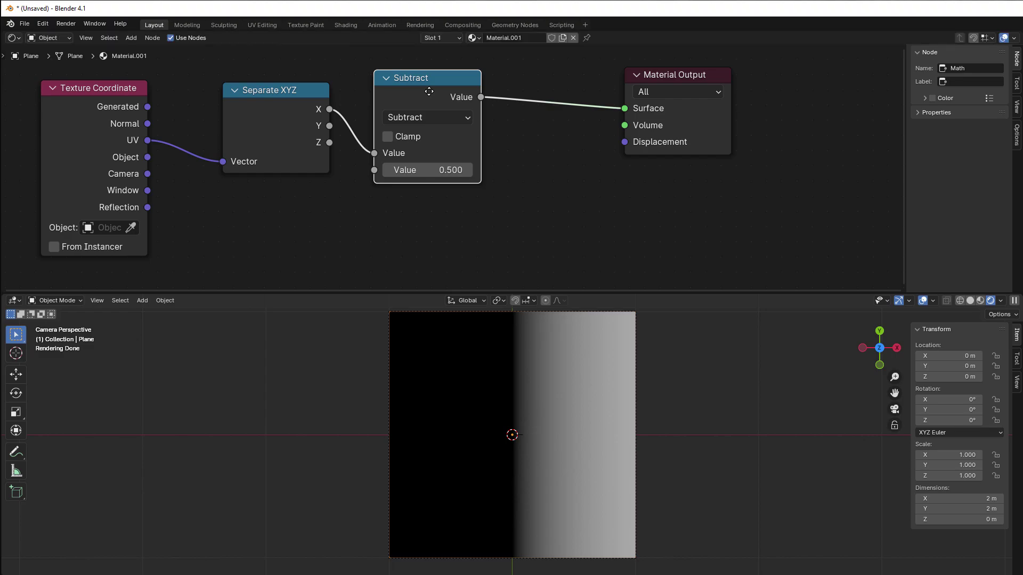
Step: Duplicate the Subtract onto the output link as a Multiply node with value 2
key("shift+d")
left_click(596, 80)
left_click(561, 107)
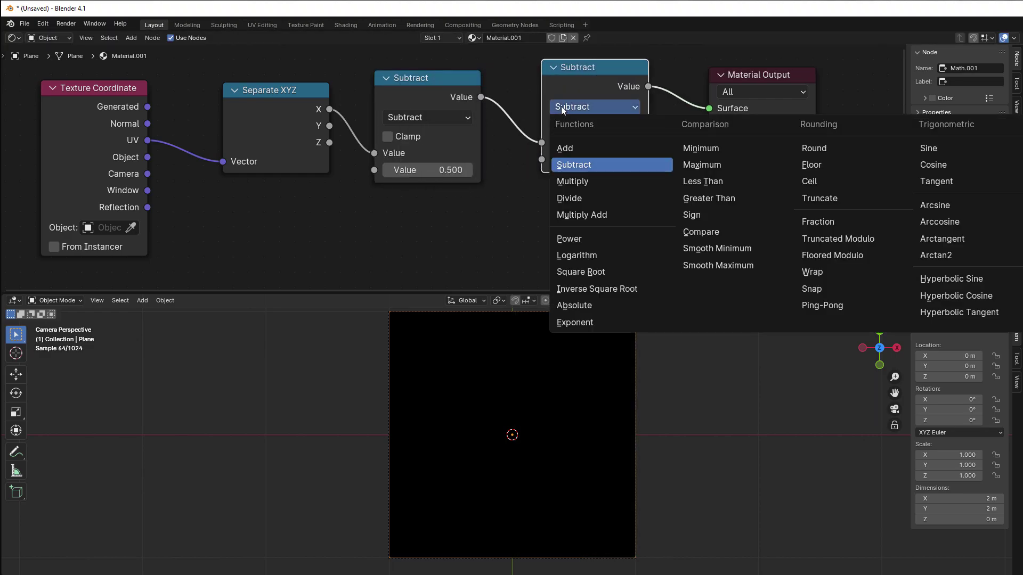
left_click(573, 182)
left_click(573, 159)
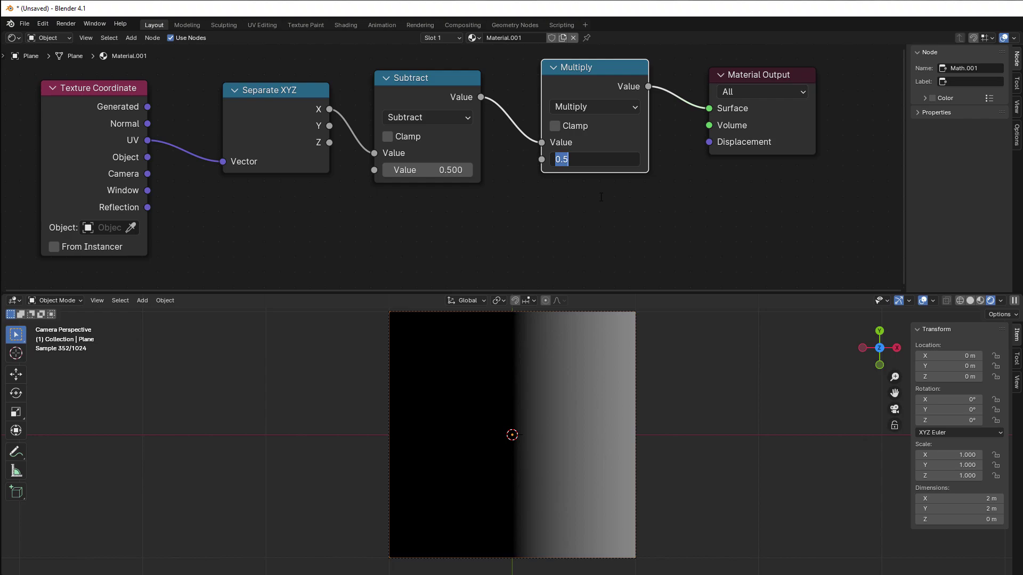
type("2")
key("Return")
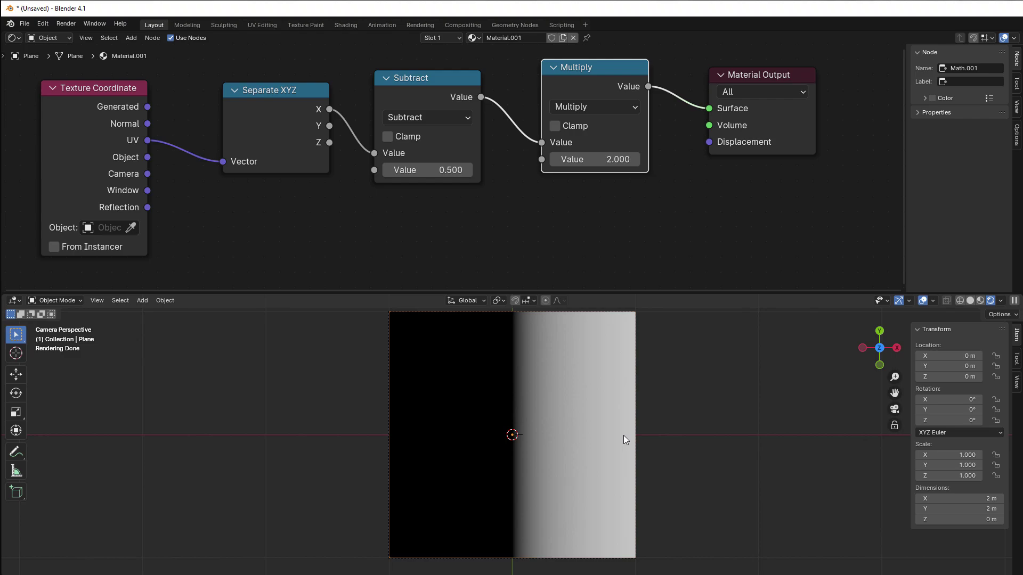
Step: Move the Material Output node further right to make room
scroll(586, 219, "right", 5, "ctrl")
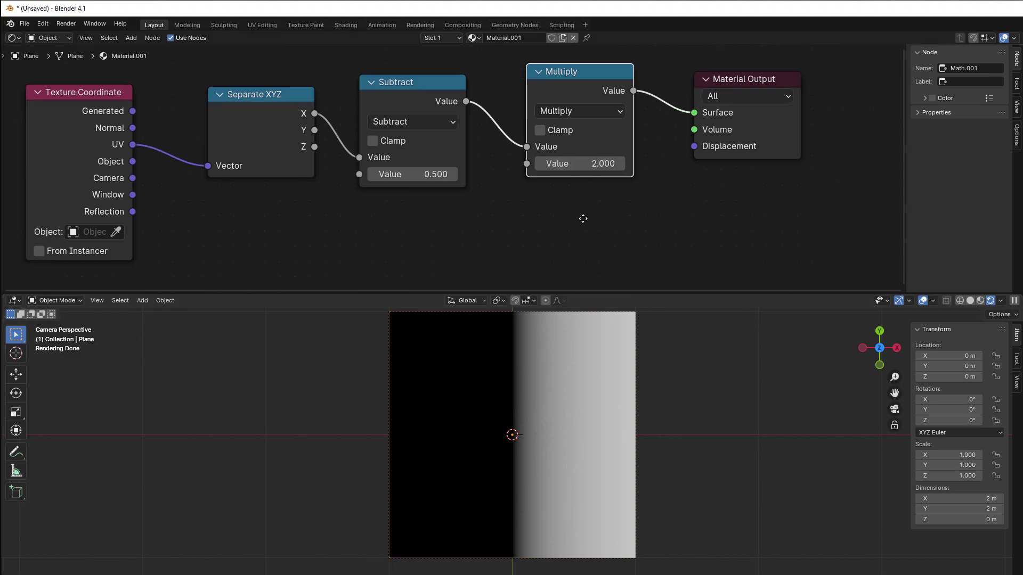
left_click_drag(624, 86, 685, 84)
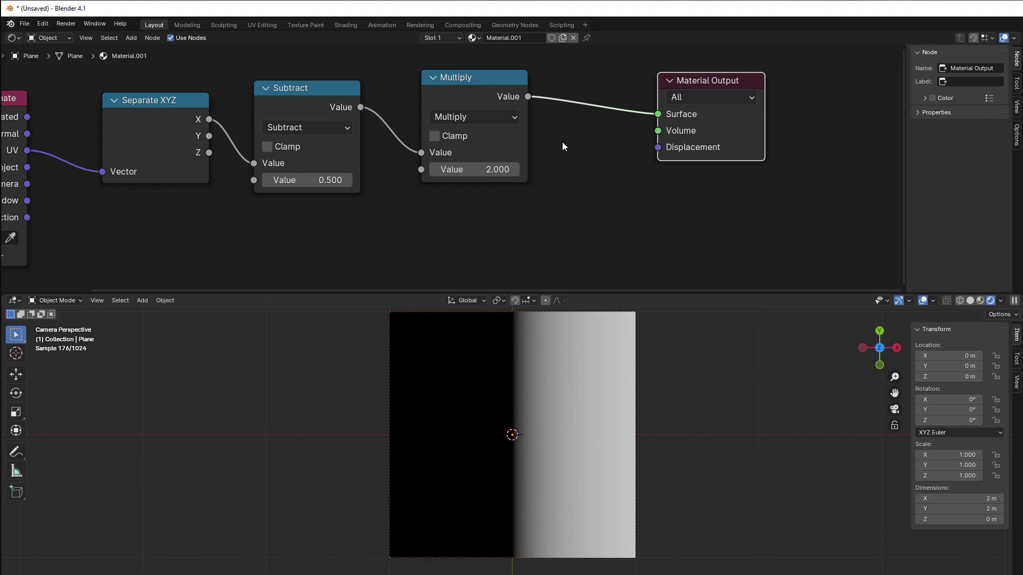
scroll(562, 142, "down", 2)
left_click(467, 95)
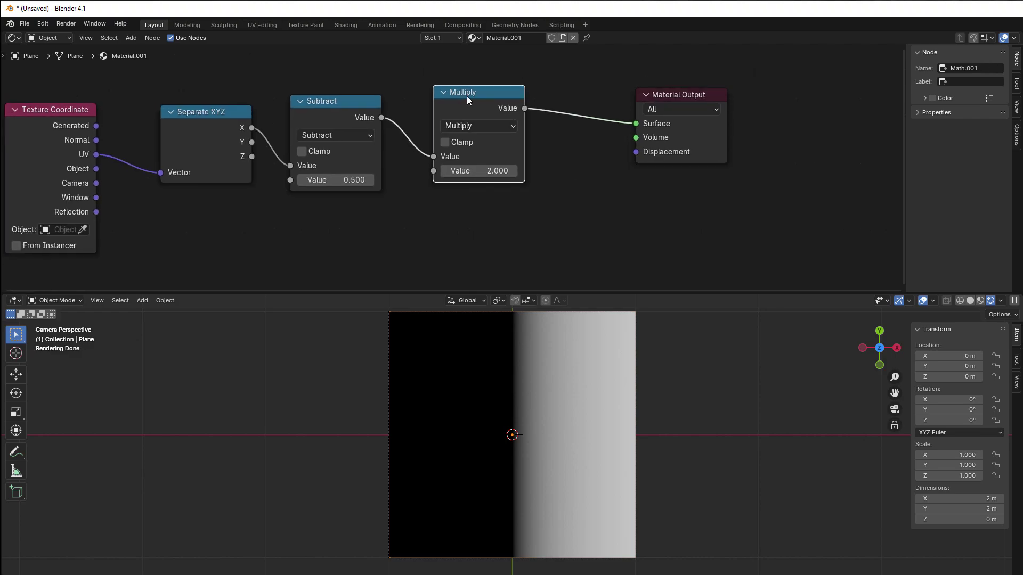
Step: Duplicate the Multiply node onto the output link and switch it to Absolute
key("shift+d")
left_click(583, 124)
left_click(585, 121)
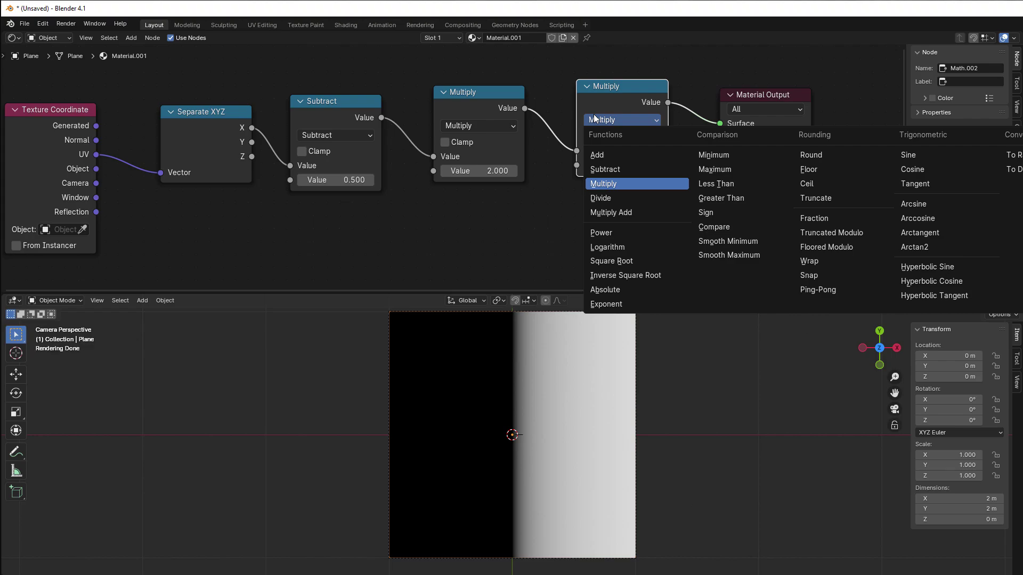
left_click(613, 289)
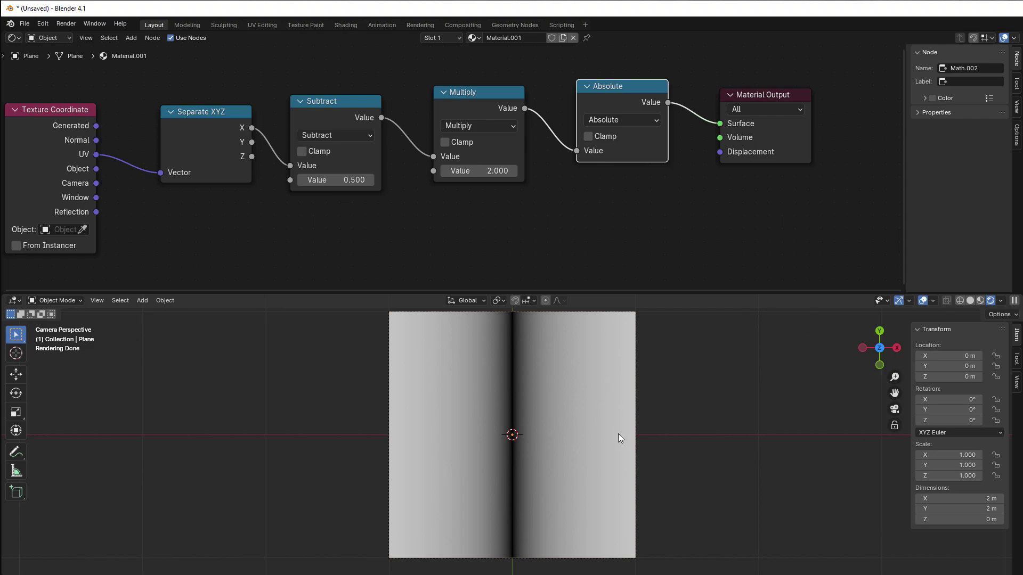
Step: Shift the layout left and reposition the Material Output and Absolute nodes
middle_click_drag(557, 225, 478, 244)
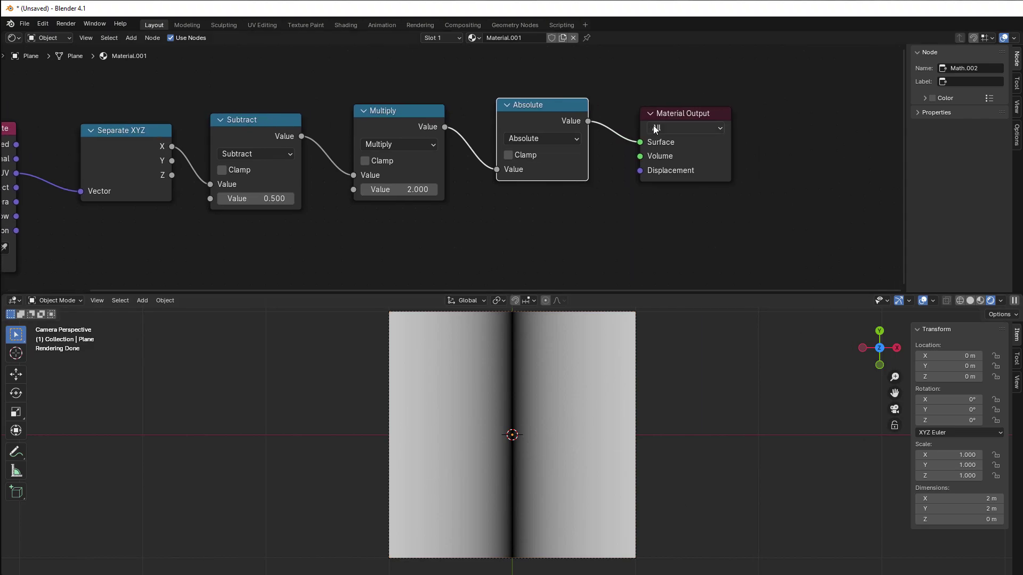
left_click_drag(664, 121, 730, 108)
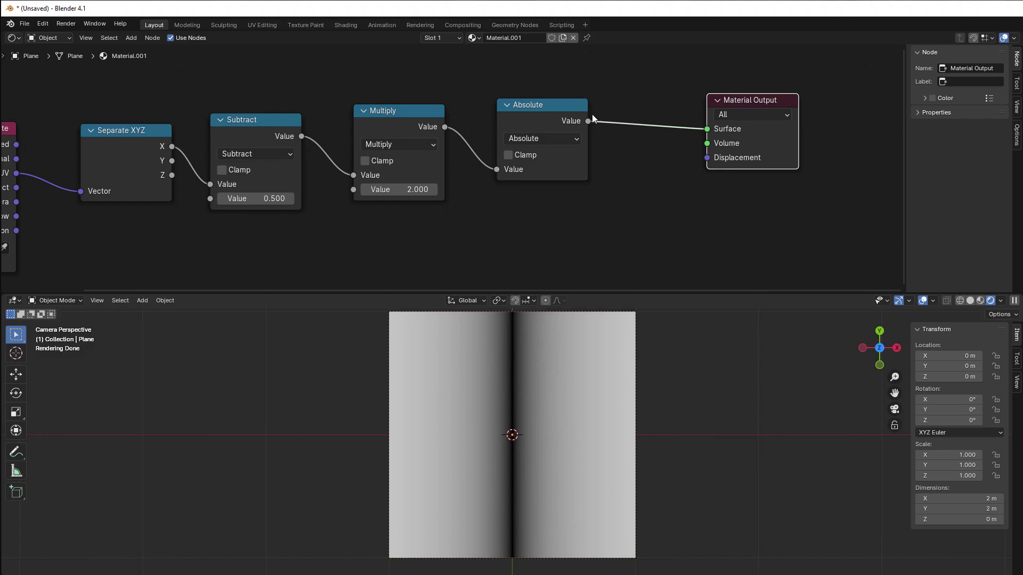
left_click_drag(545, 107, 525, 110)
Step: Add a Subtract copy on the output link computing 1 minus the Absolute result, then frame all nodes
key("shift+d")
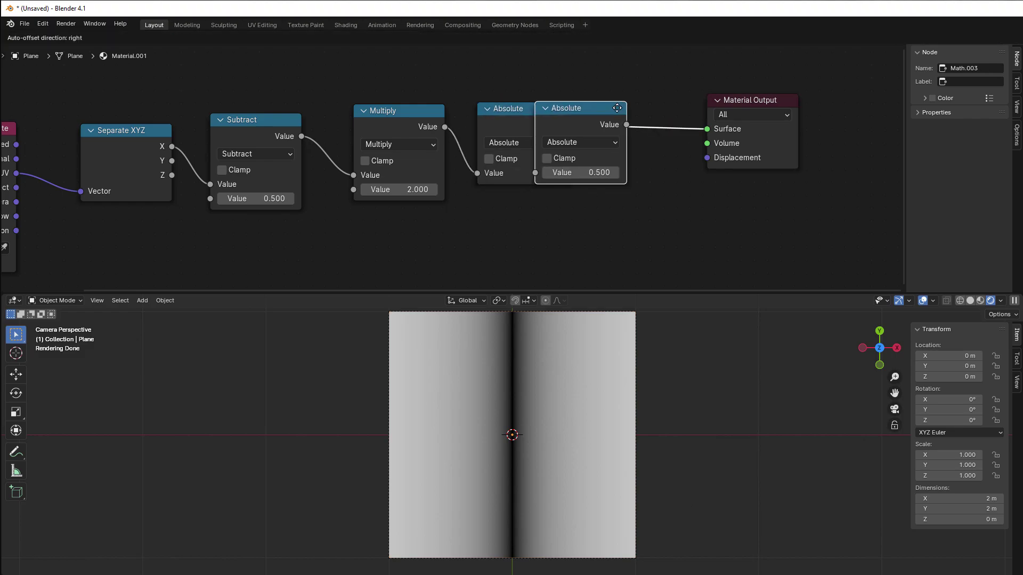
left_click(668, 94)
left_click(655, 127)
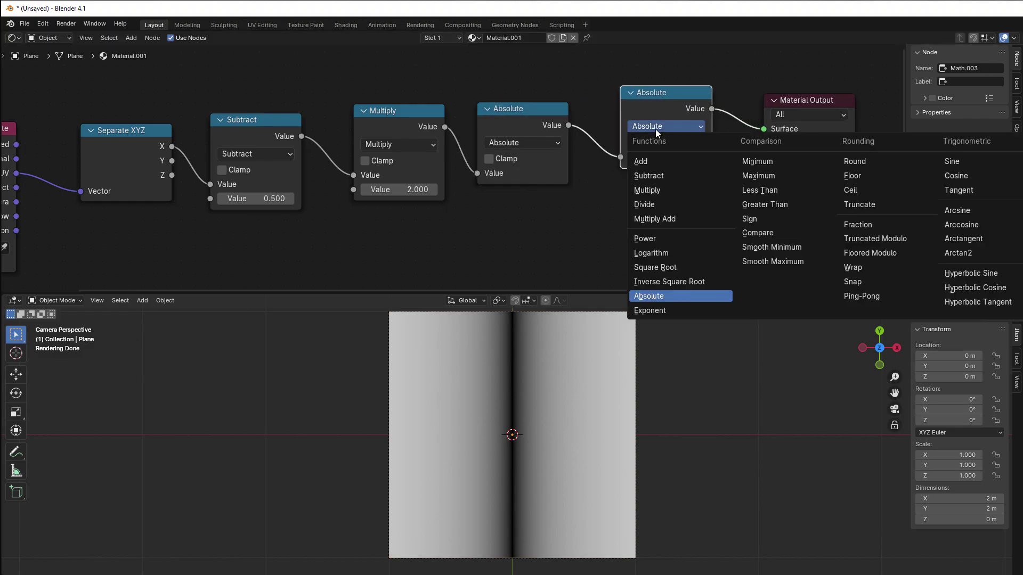
left_click(658, 175)
double_click(677, 157)
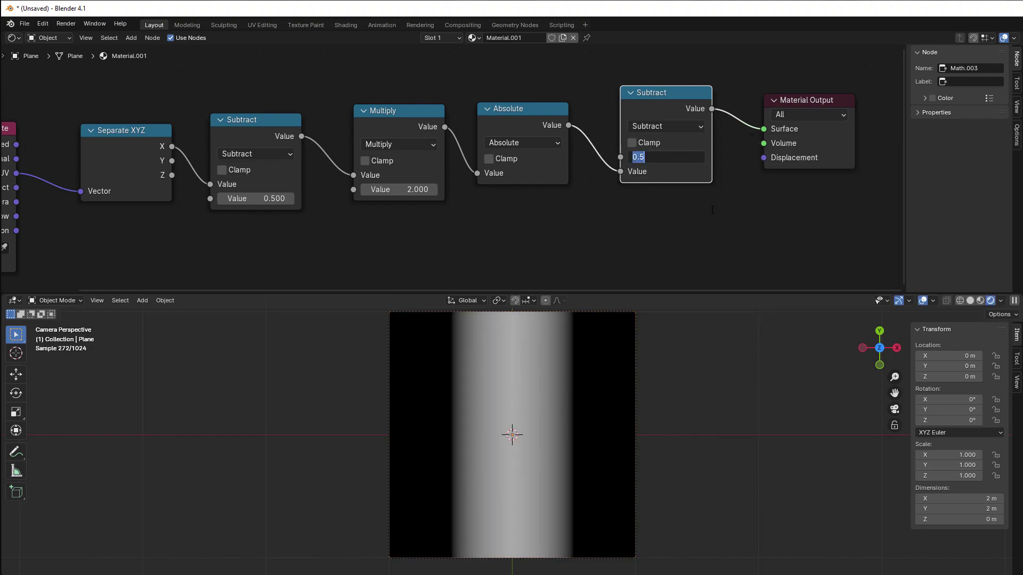
type("1")
key("Return")
scroll(510, 348, "down", 2)
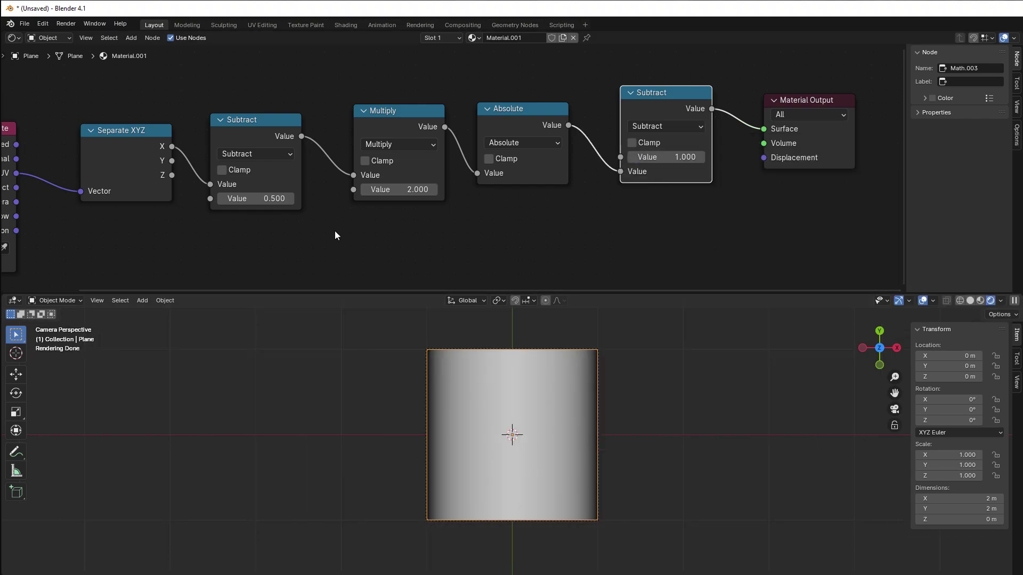
key("Home")
Step: Connect Separate XYZ's Y output into the first Subtract node of the chain
scroll(400, 393, "up", 2)
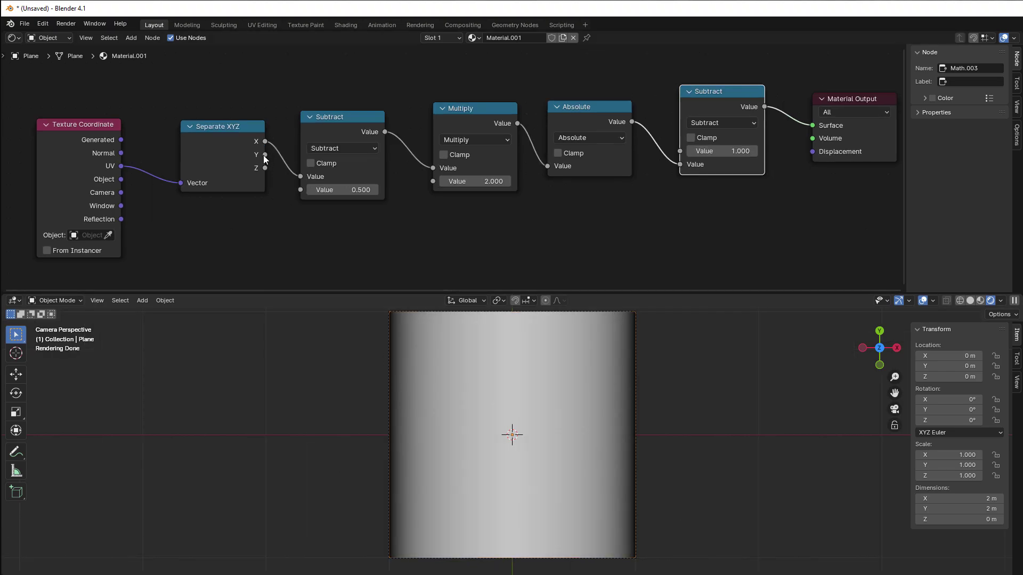
left_click_drag(264, 157, 306, 175)
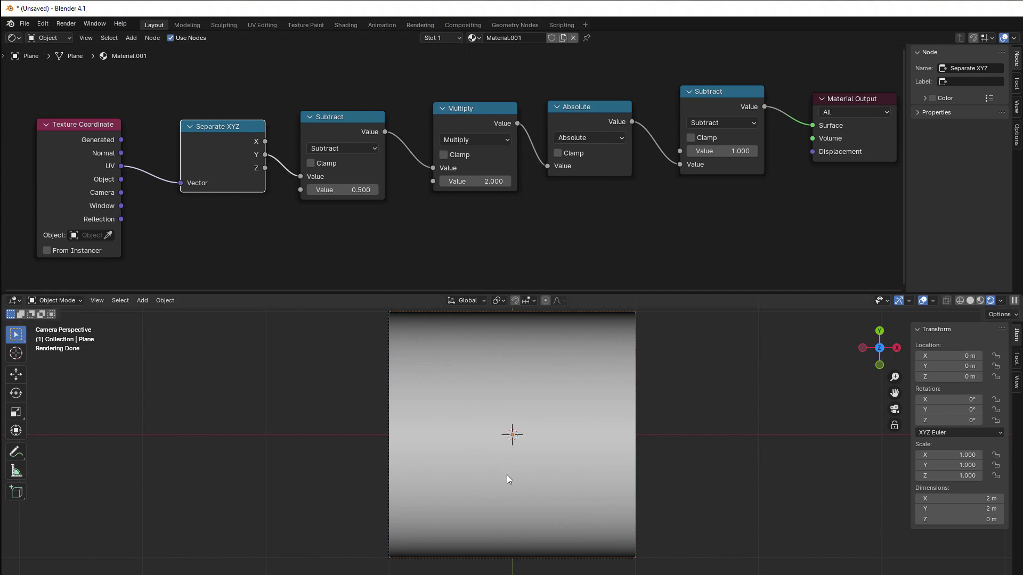
scroll(619, 217, "down", 1)
scroll(609, 212, "right", 2, "ctrl")
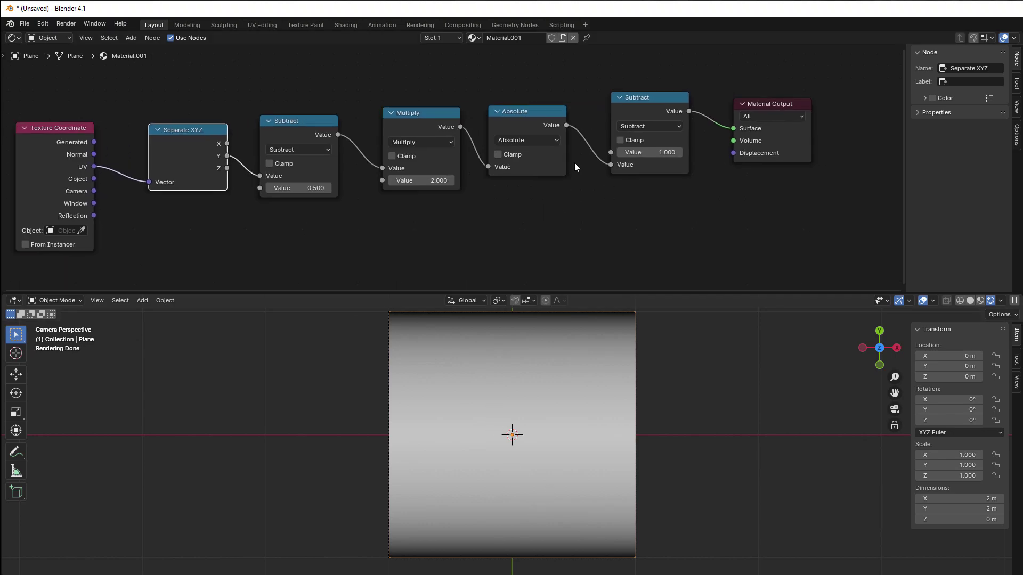
Step: Align the last Subtract node, then select and duplicate the four math nodes
left_click_drag(622, 110, 606, 129)
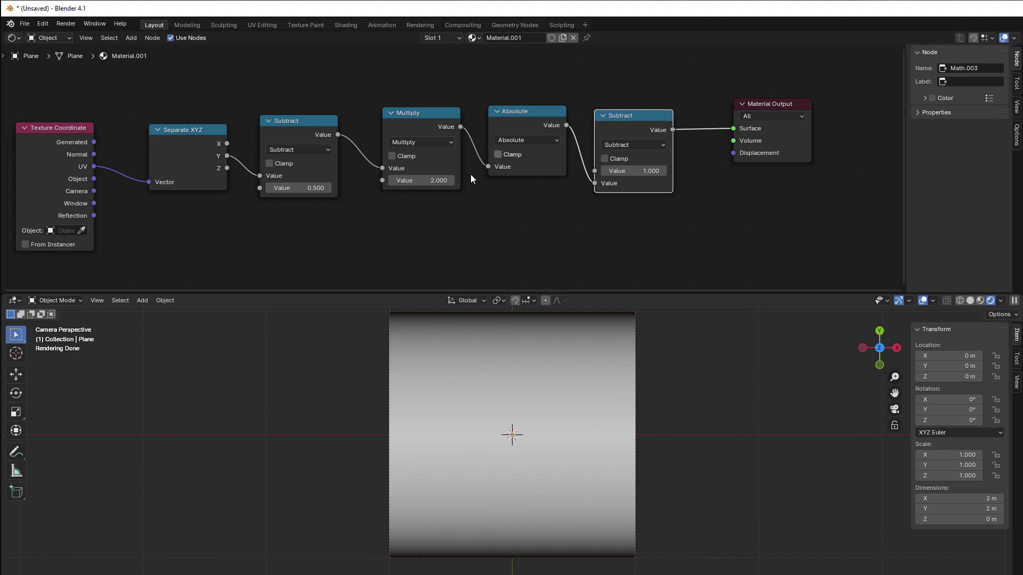
left_click_drag(280, 94, 654, 207)
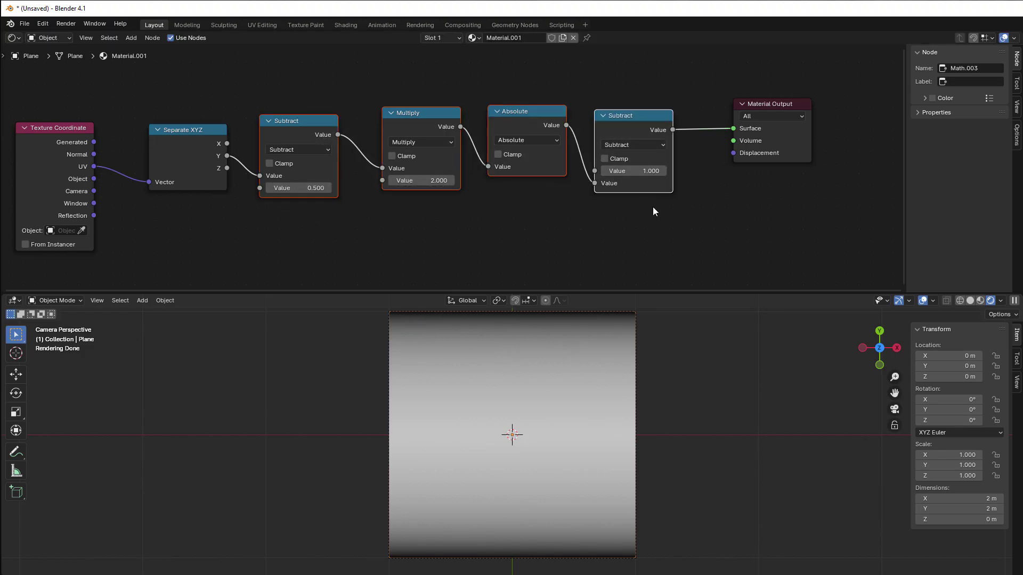
key("shift+d")
Step: Place the duplicate chain below, route X into the top chain, and move Material Output aside
left_click(655, 263)
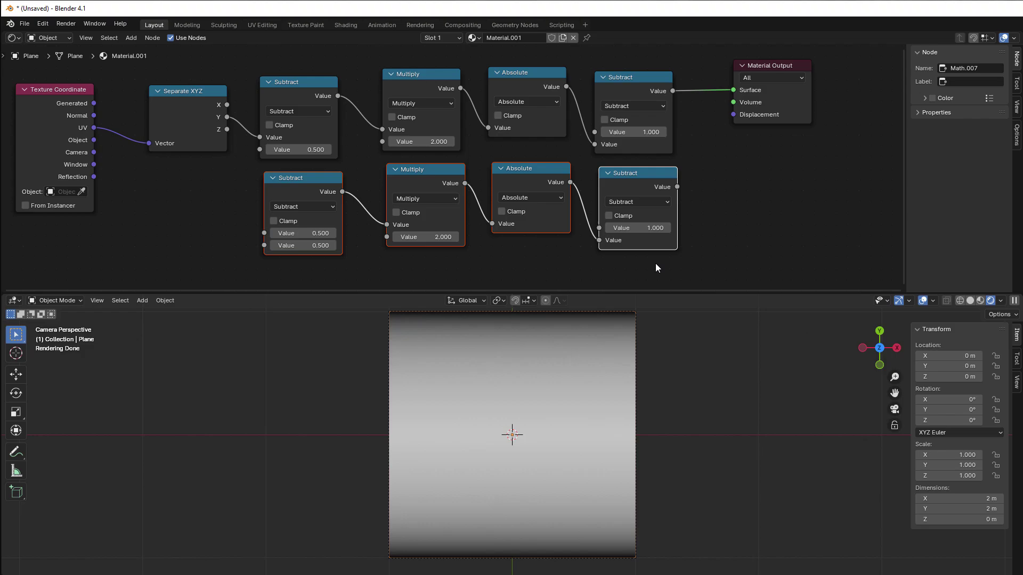
left_click_drag(227, 105, 267, 229)
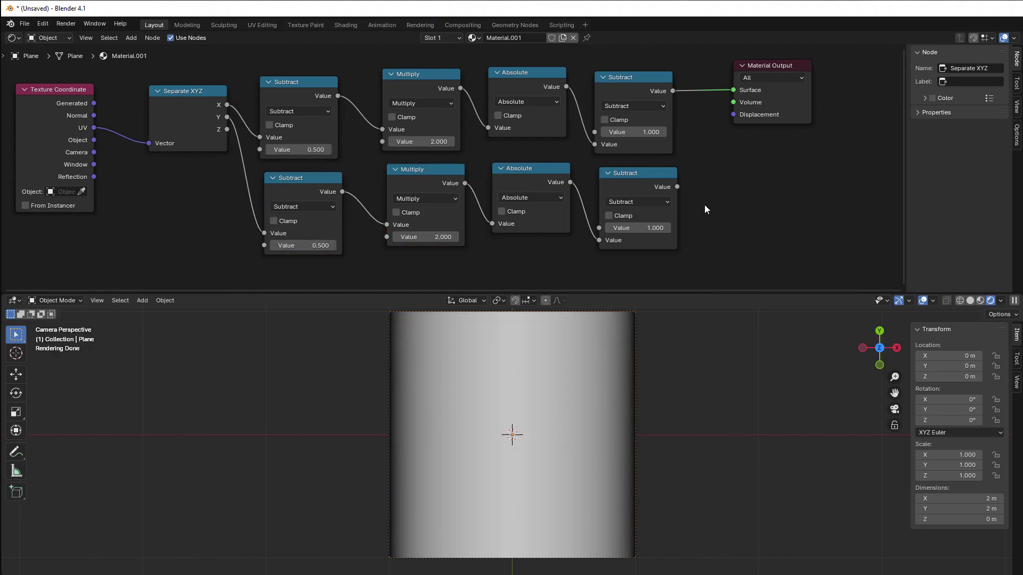
middle_click_drag(697, 204, 624, 213)
left_click(687, 107)
left_click_drag(687, 106, 726, 125)
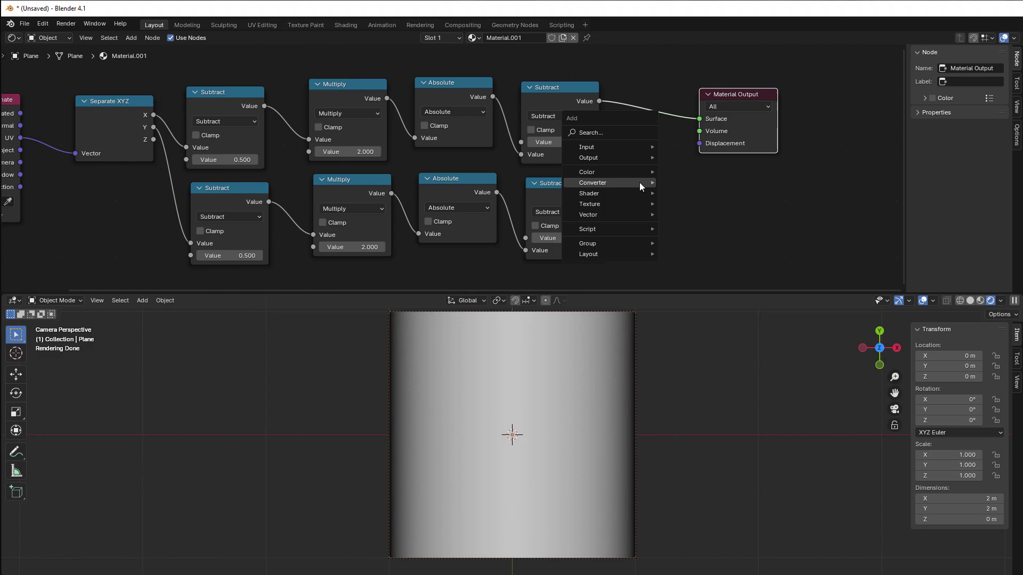
Step: Insert a Math Add node before Material Output and feed the bottom chain into it
mouse_move(640, 182)
left_click(704, 259)
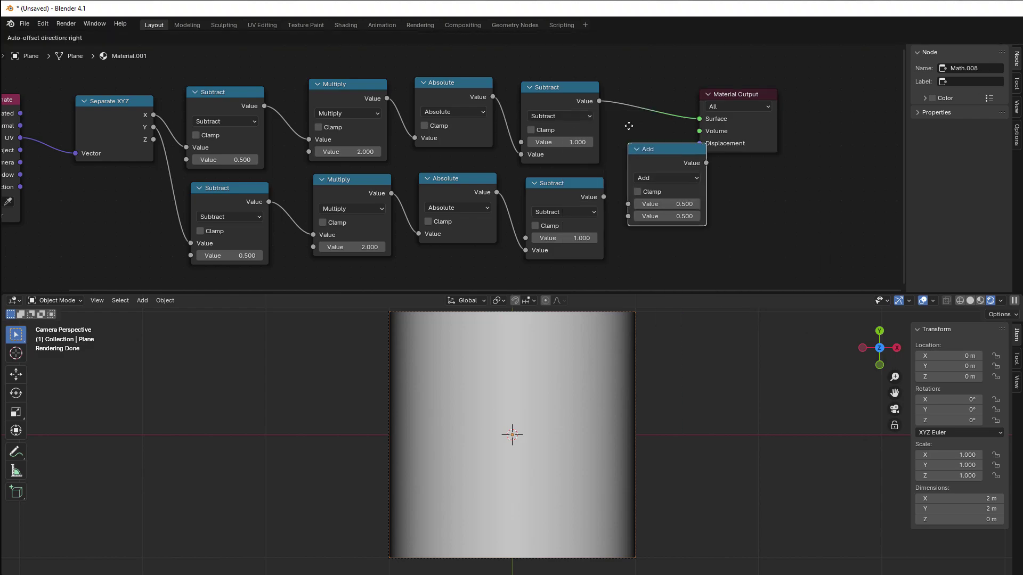
left_click(644, 73)
left_click_drag(604, 197, 648, 163)
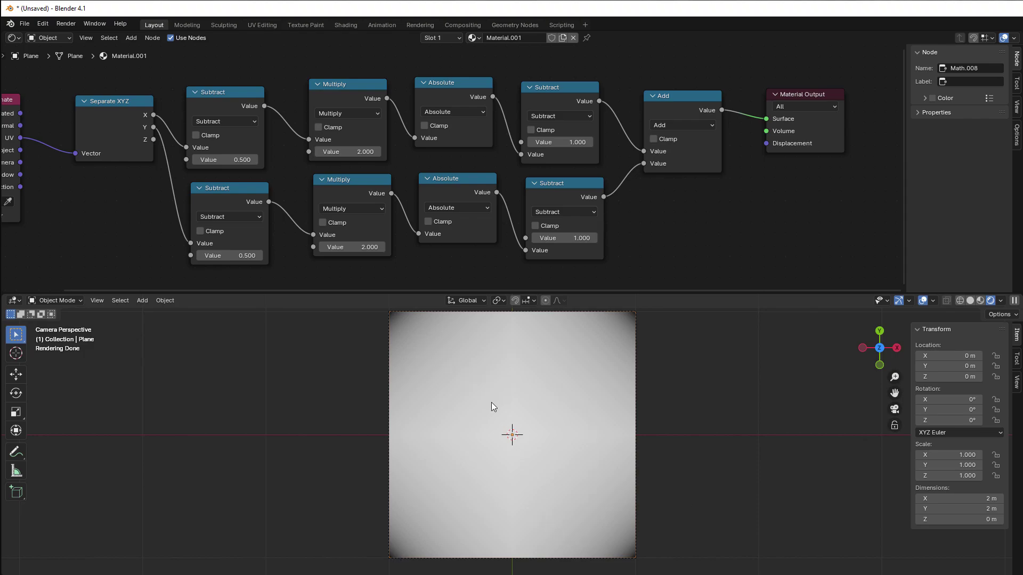
Step: Switch the combining Add node to Multiply and shift Material Output further right
left_click(670, 125)
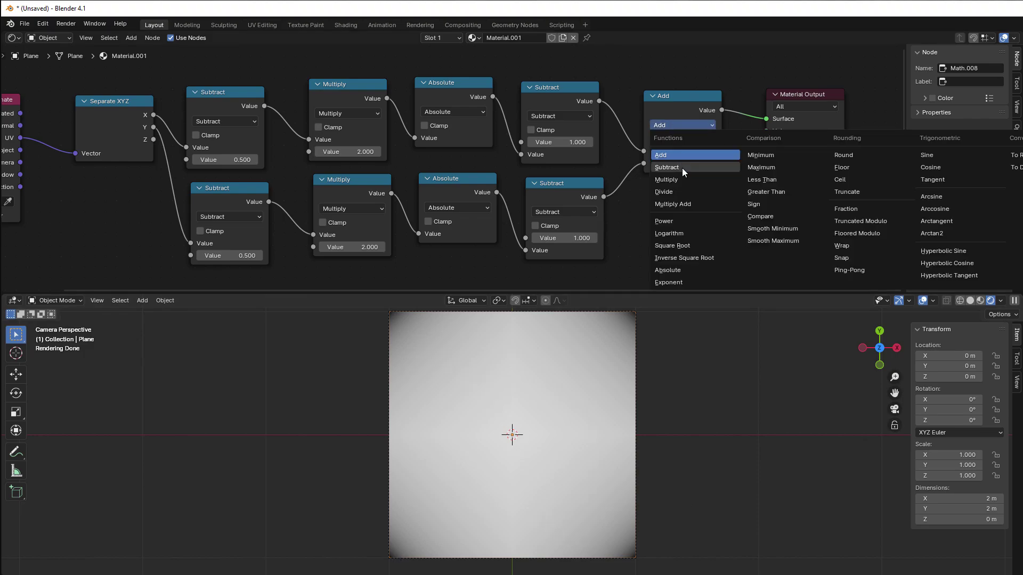
left_click(685, 184)
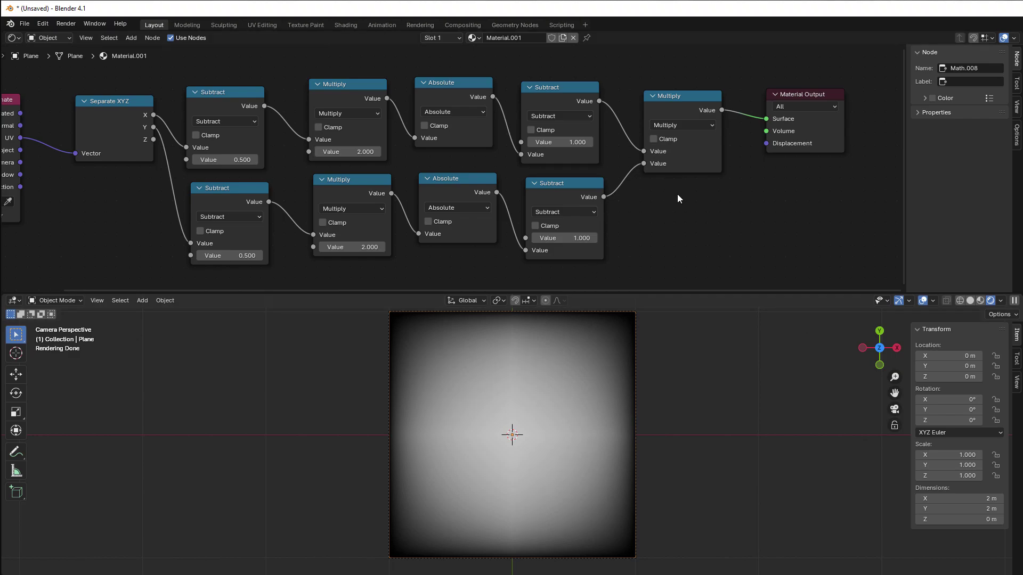
middle_click_drag(678, 198, 509, 235)
left_click_drag(651, 128, 744, 117)
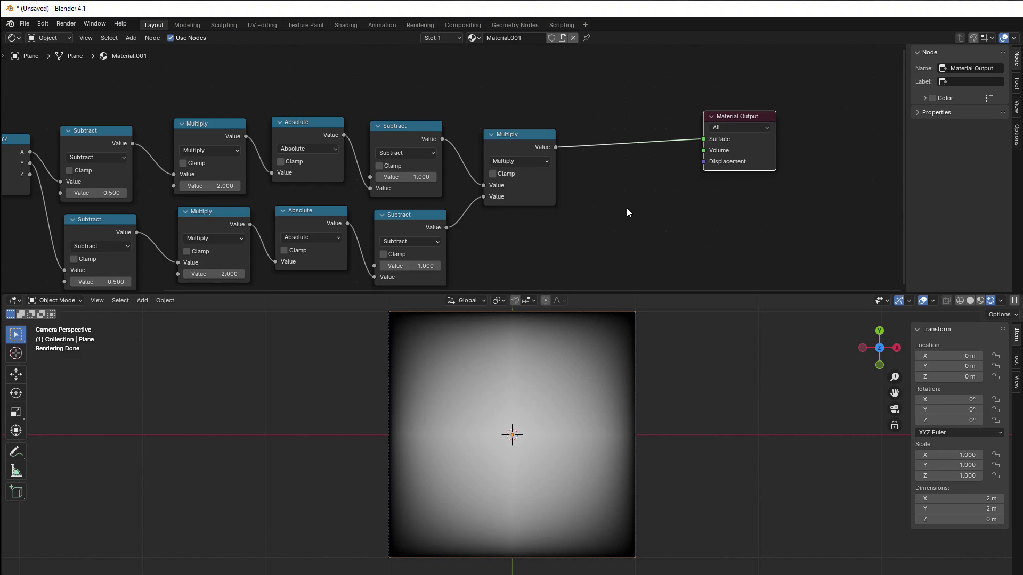
Step: Duplicate the Multiply node, insert it before Material Output, and make it a Compare operation
left_click(526, 148)
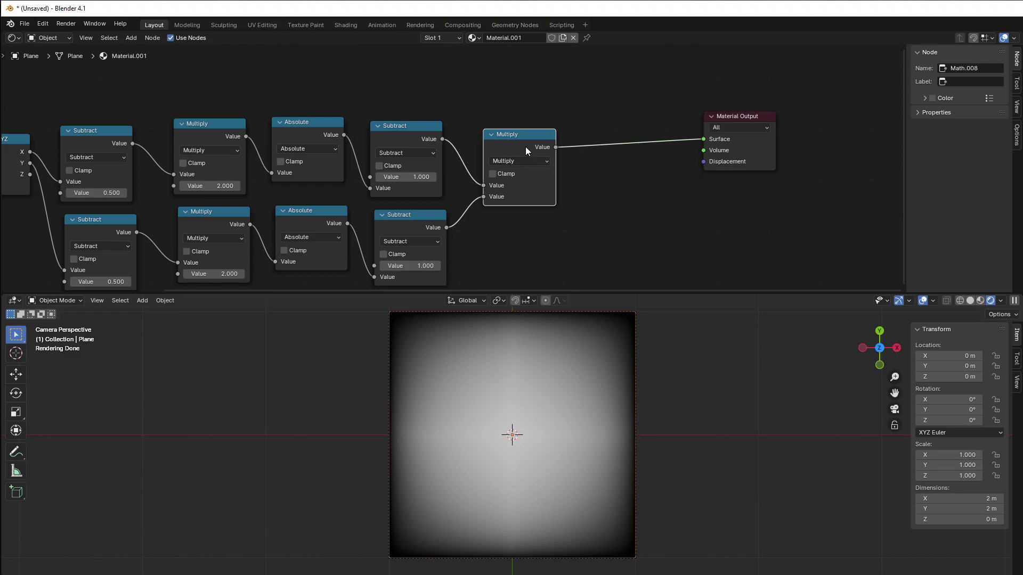
key("shift+d")
left_click(638, 136)
left_click(621, 151)
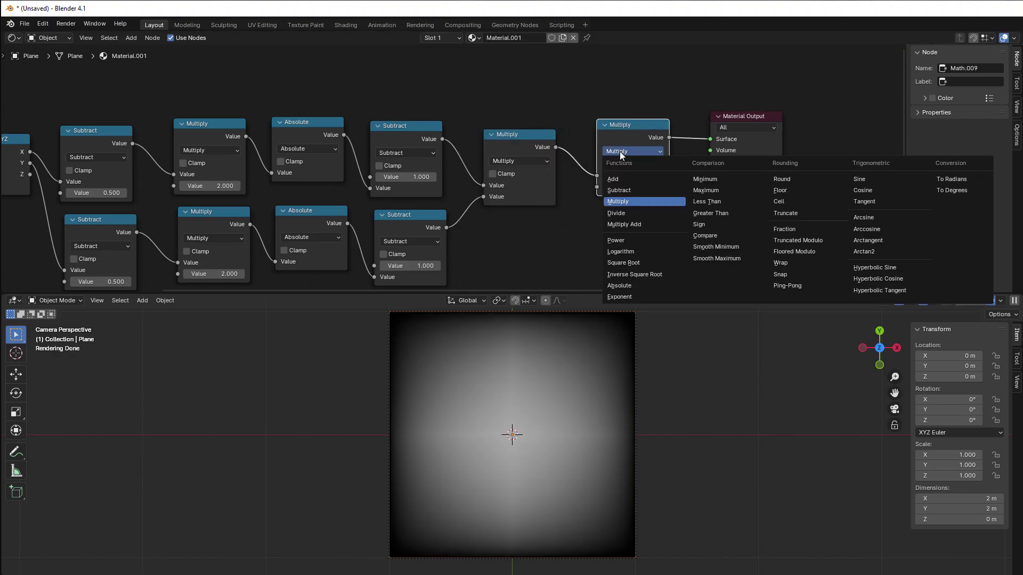
left_click(707, 235)
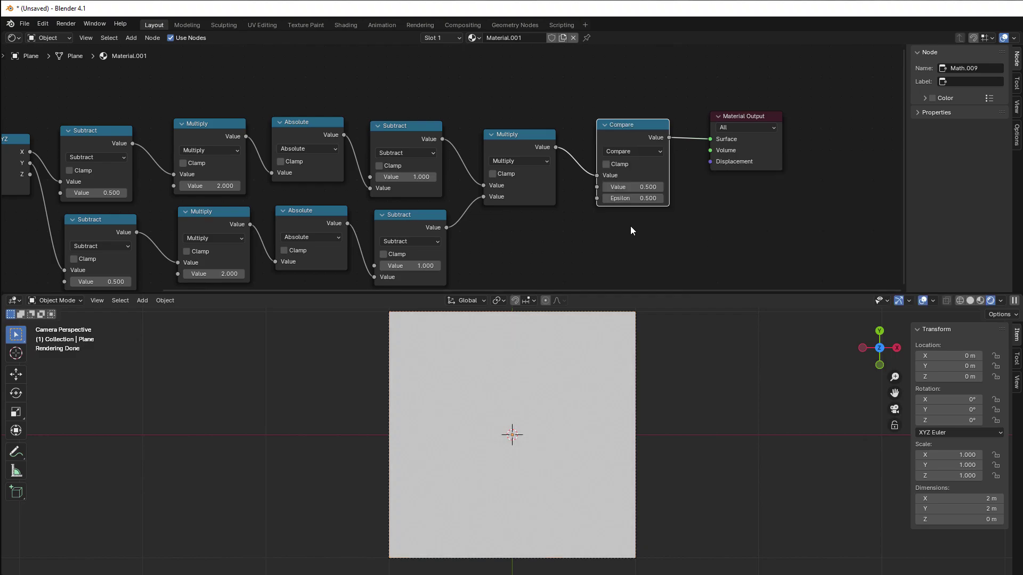
Step: Set the Compare Value to 0.700, lower it to 0.600, and adjust the Epsilon threshold
left_click(647, 187)
type("0.7")
key("Return")
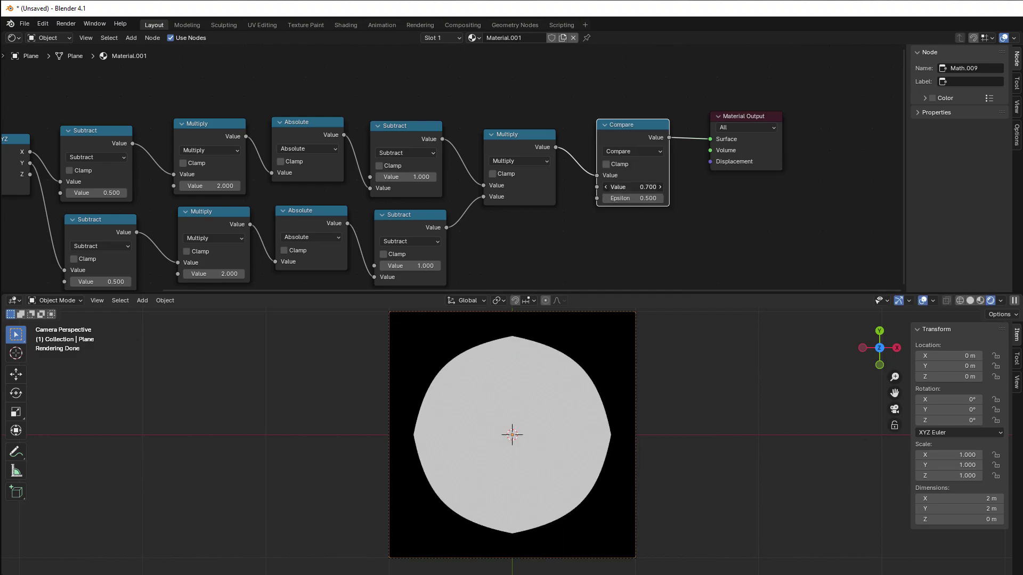
scroll(613, 208, "up", 2)
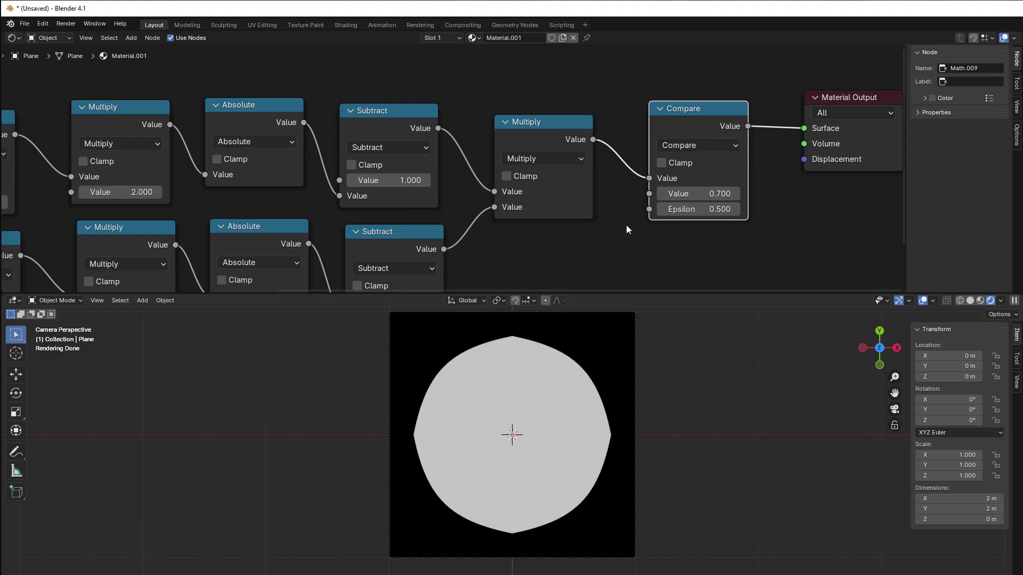
middle_click_drag(629, 232, 498, 238)
scroll(526, 211, "up", 2)
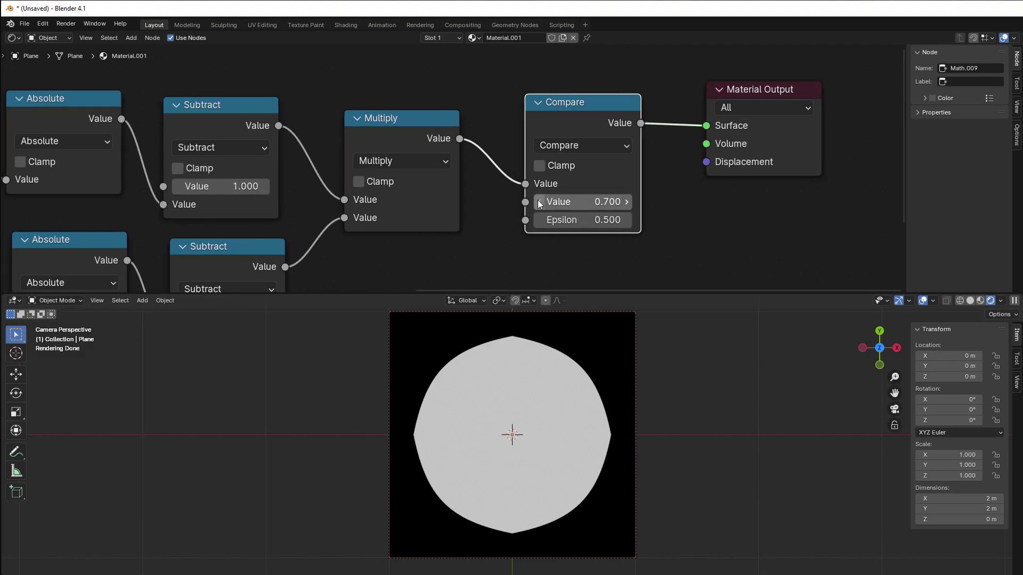
left_click(539, 201)
left_click_drag(618, 219, 543, 201)
Step: Raise Compare Epsilon to 0.100, retune Value to 0.200, and nudge the Multiply node right
left_click(628, 219)
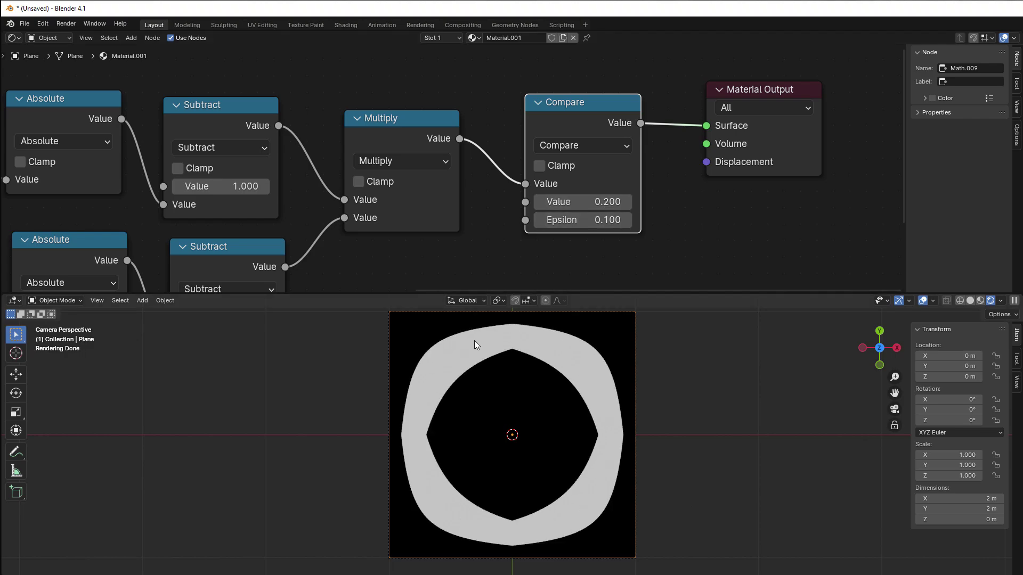
scroll(501, 228, "down", 1)
scroll(501, 228, "left", 5, "ctrl")
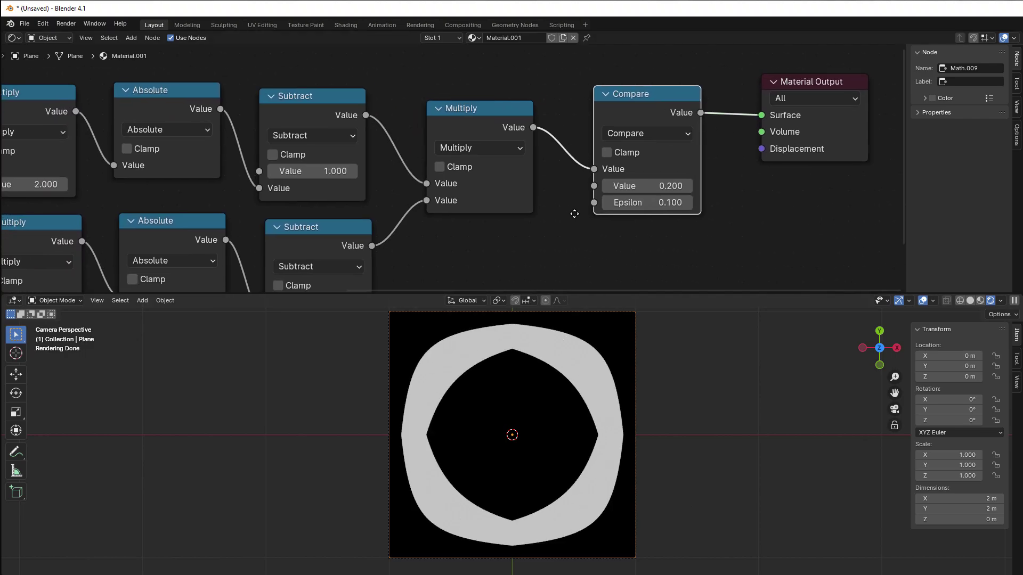
left_click_drag(514, 123, 508, 126)
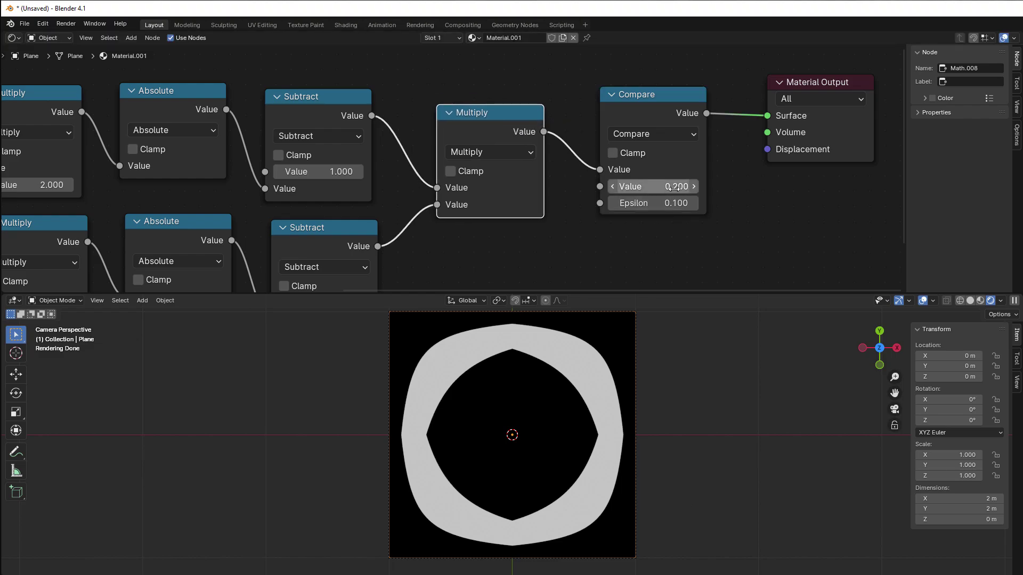
scroll(621, 249, "down", 1)
middle_click_drag(622, 250, 583, 235)
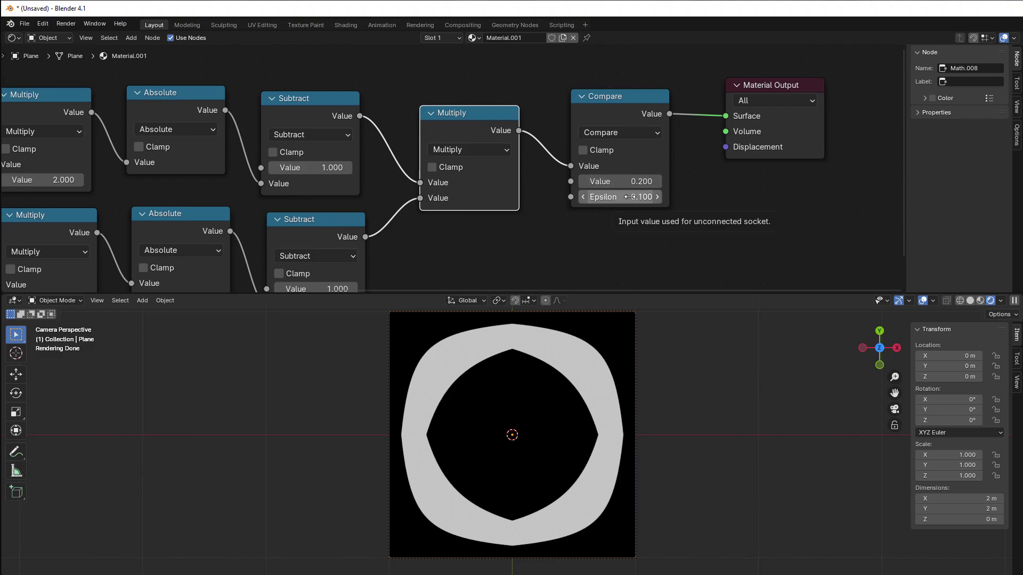
Step: Try Compare Epsilon values 0.200 and 0.100, then settle on 0.030 for a thin ring
left_click(655, 197)
type("0.2")
key("Return")
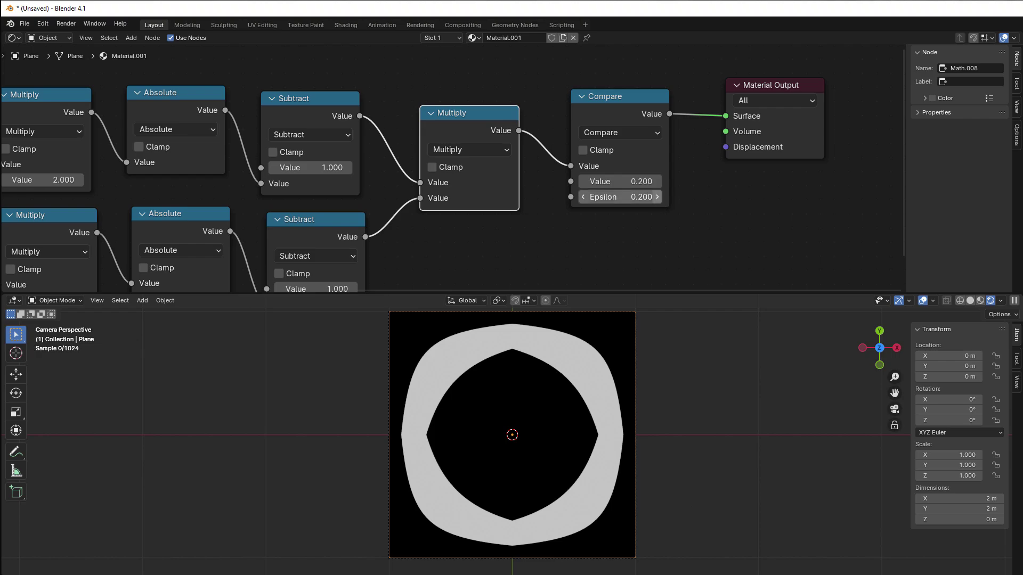
left_click(581, 197)
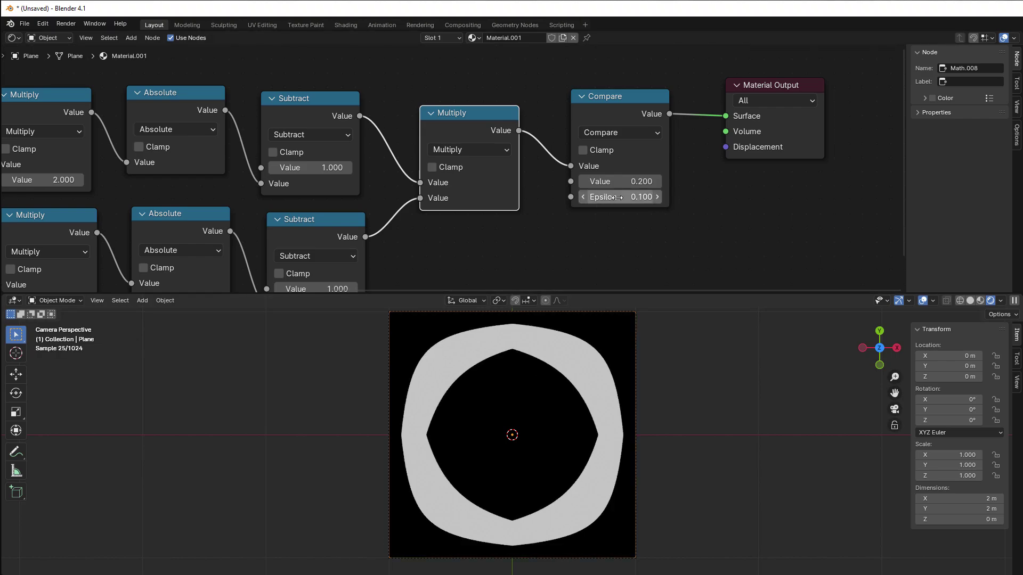
left_click(618, 198)
type("0.03")
key("Return")
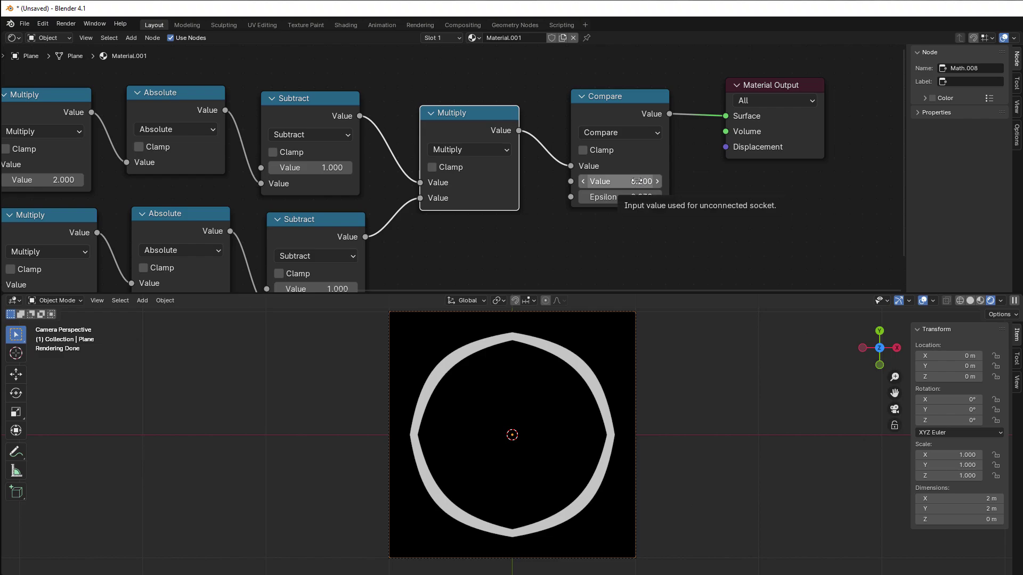
scroll(599, 217, "down", 3)
middle_click_drag(632, 191, 721, 183)
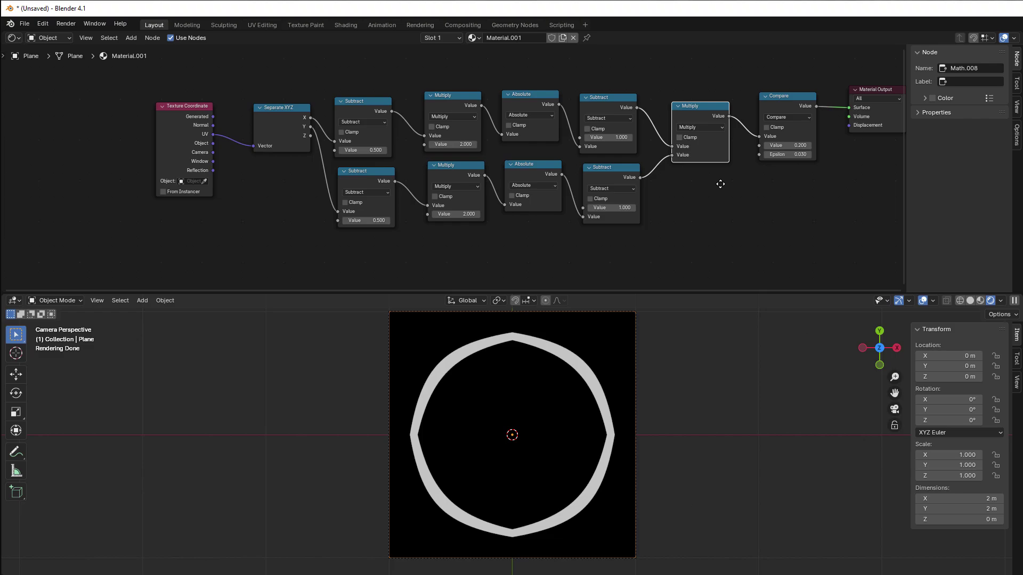
scroll(500, 237, "up", 1)
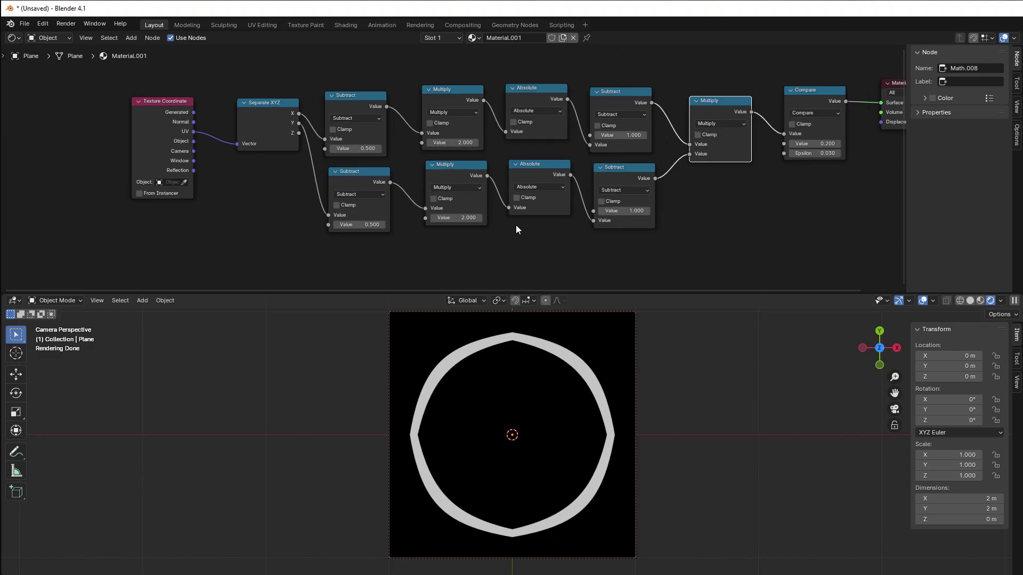
scroll(516, 225, "up", 1)
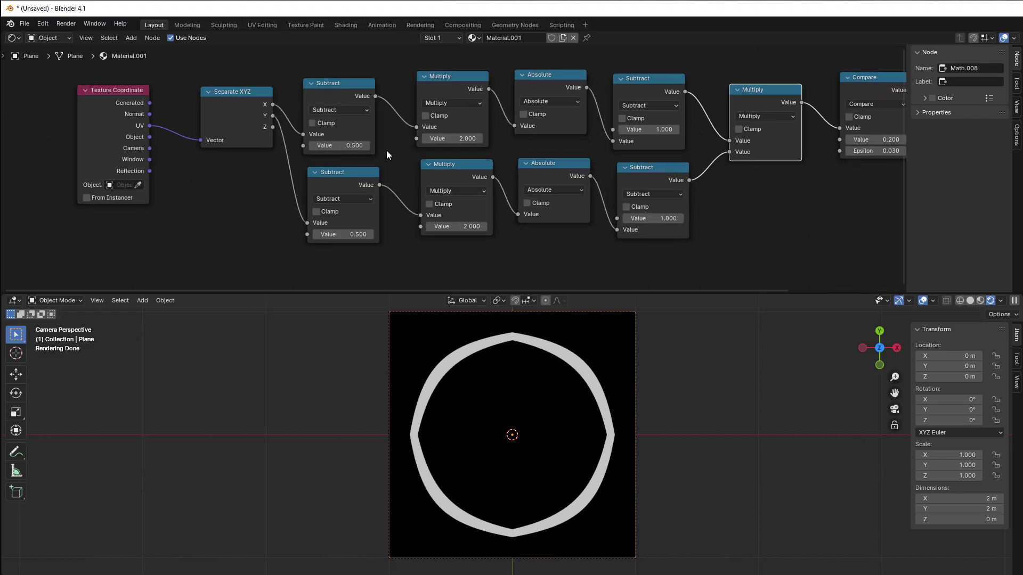